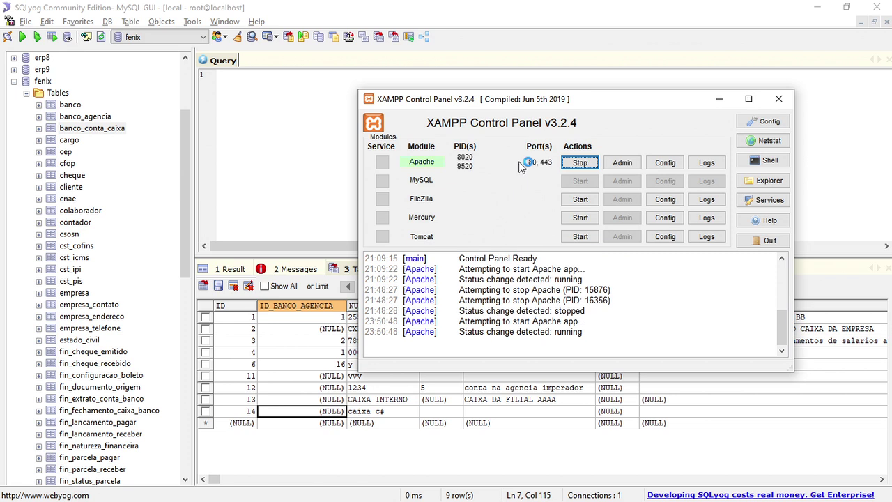
# Clear SQLyog out of the way, open ngrok.exe from the desktop and start a tunnel with "ngrok http 80"
pyautogui.click(815, 6)
pyautogui.click(814, 7)
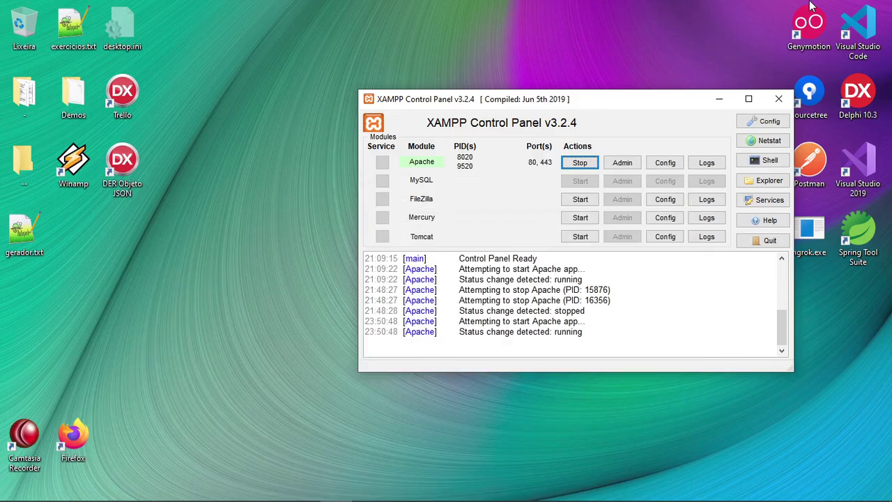
pyautogui.doubleClick(810, 230)
pyautogui.write('ngok')
pyautogui.press('BackSpace')
pyautogui.press('BackSpace')
pyautogui.write('rok http 80')
pyautogui.press('Return')
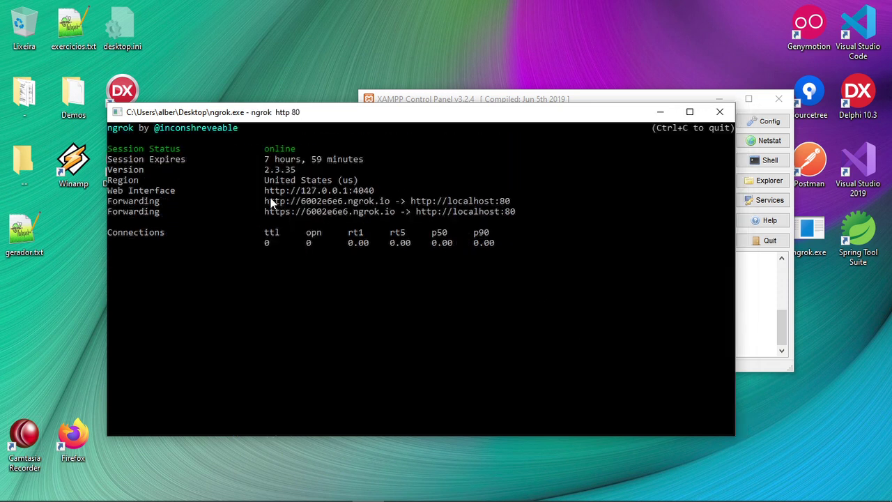
pyautogui.moveTo(265, 200); pyautogui.dragTo(388, 210)
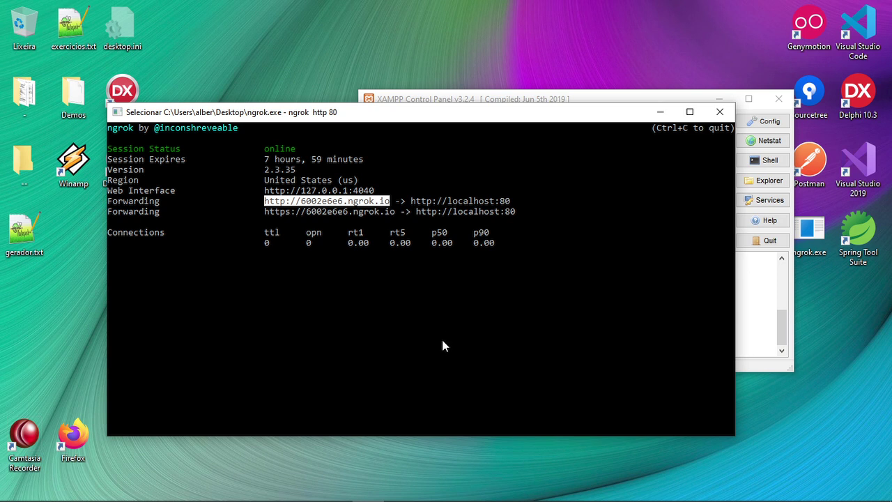
pyautogui.hotkey('ctrl', 'c')
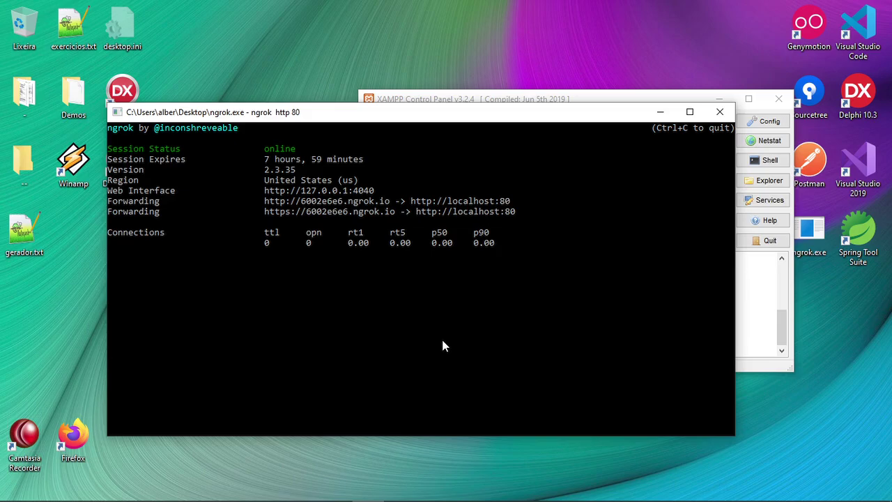
pyautogui.hotkey('alt', 'Tab')
pyautogui.hotkey('alt', 'Tab')
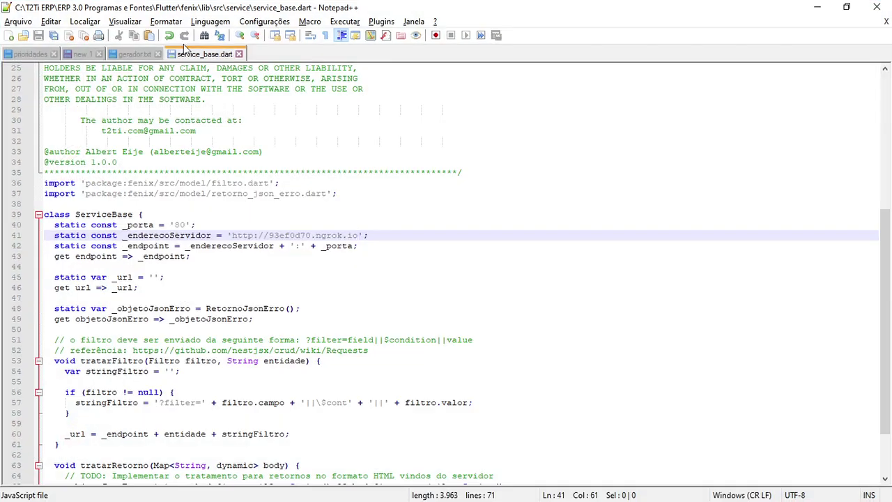
pyautogui.keyDown('shift'); pyautogui.click(233, 235); pyautogui.keyUp('shift')
pyautogui.hotkey('ctrl', 'v')
# Append + '/fenix' to the _endpoint constant in service_base.dart and save the file
pyautogui.press('Down')
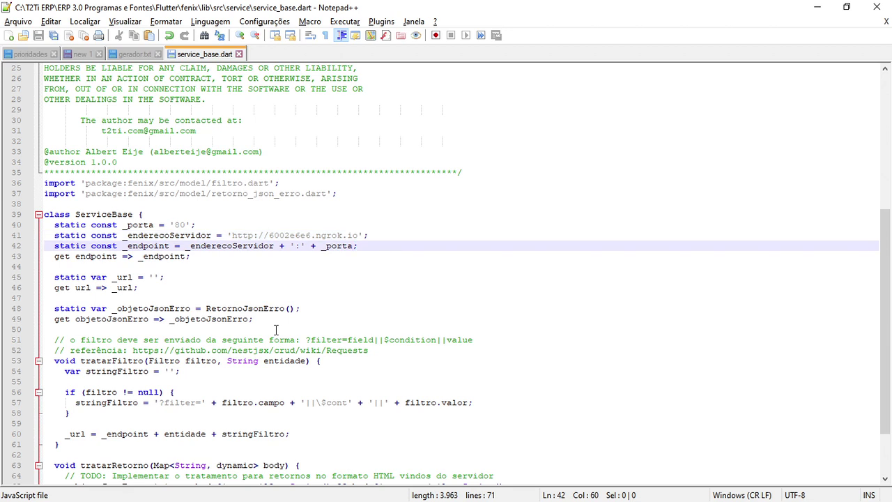
pyautogui.write("+ '")
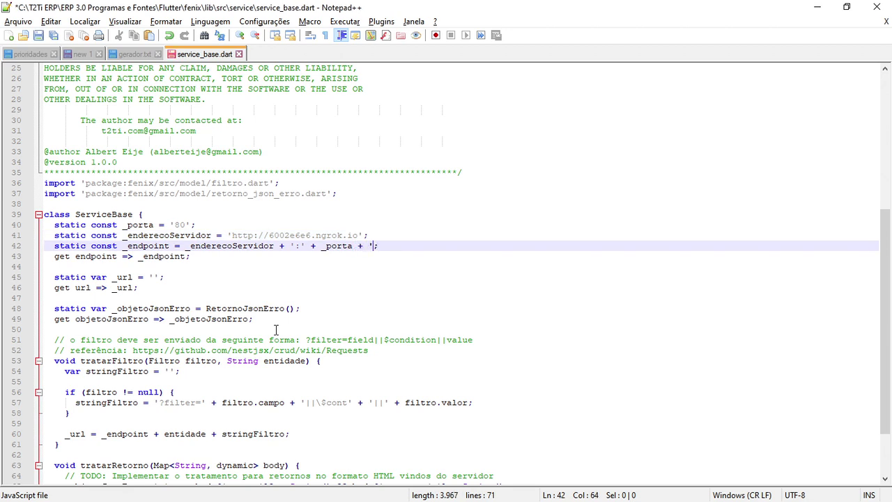
pyautogui.write("'/fenix")
pyautogui.hotkey('ctrl', 's')
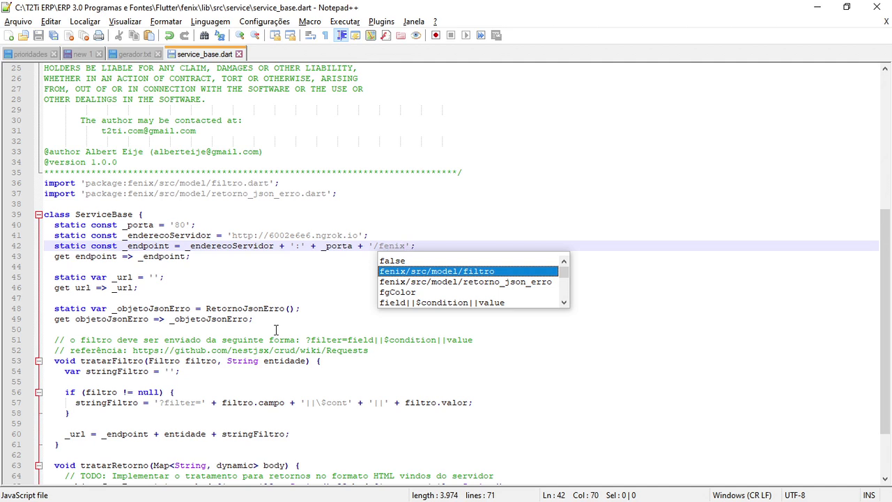
pyautogui.press('Escape')
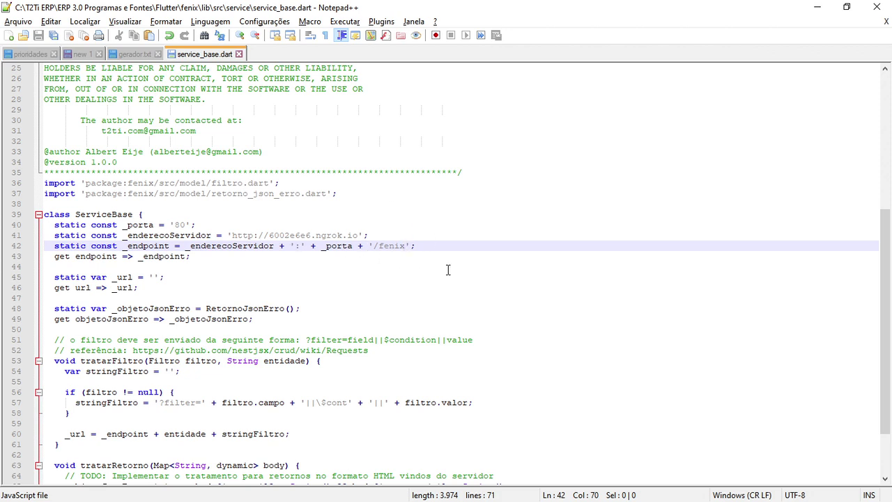
pyautogui.moveTo(411, 244); pyautogui.dragTo(354, 246)
pyautogui.click(545, 247)
# Switch to the command prompt in the Flutter\fenix folder and launch the app with "flutter run -d chrome"
pyautogui.hotkey('alt', 'Tab')
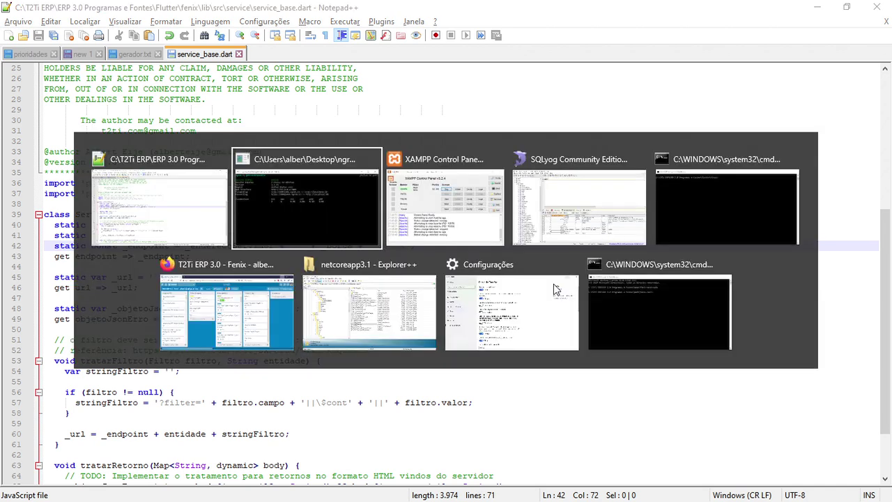
pyautogui.press('Tab')
pyautogui.press('Tab')
pyautogui.press('Tab')
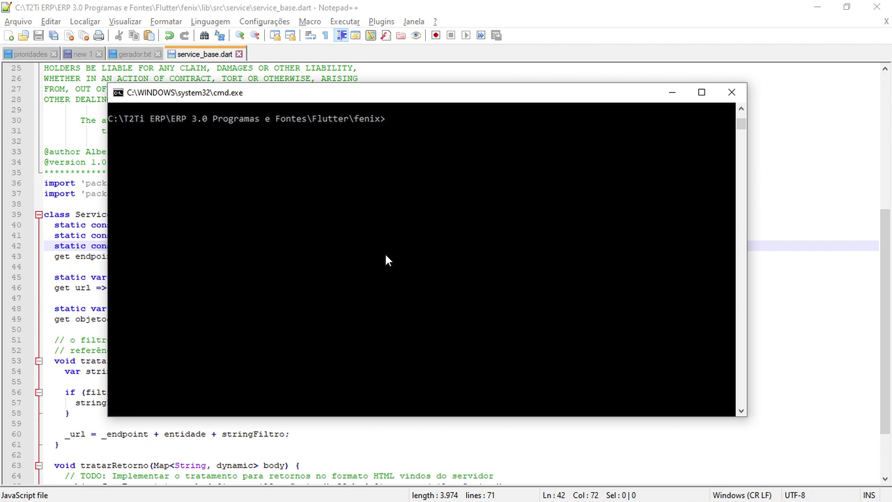
pyautogui.press('Up')
pyautogui.press('Up')
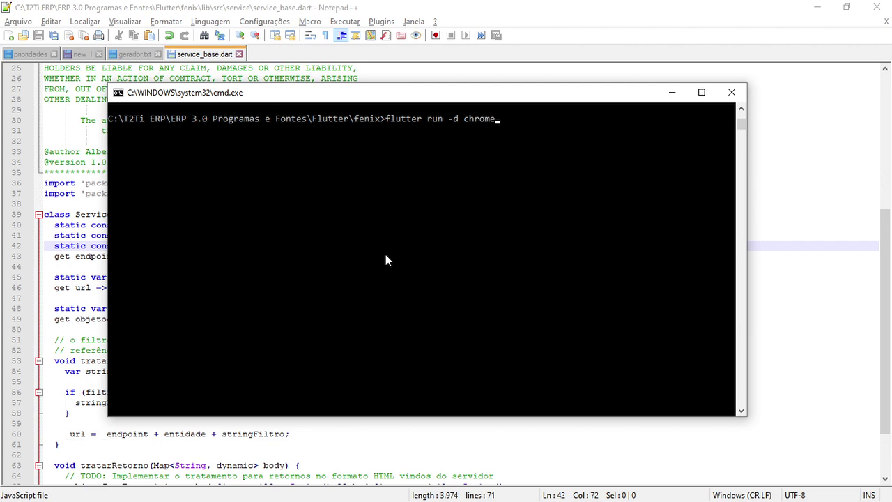
pyautogui.press('Return')
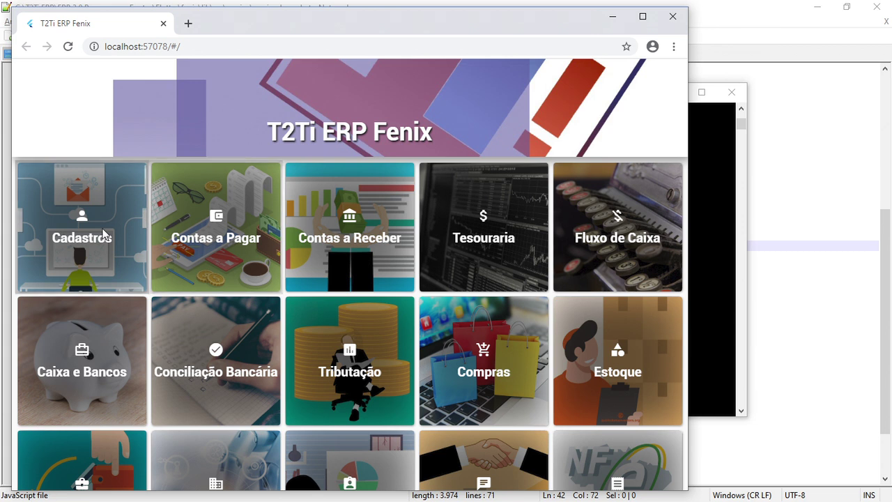
# Open the Cadastros module of T2Ti ERP Fenix, review its groups and open the Cliente register
pyautogui.click(99, 231)
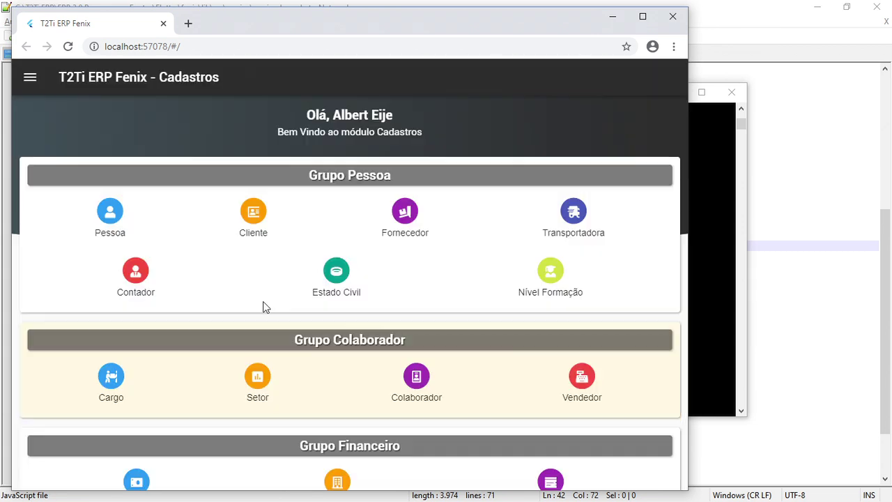
pyautogui.scroll(-3, 339, 209)
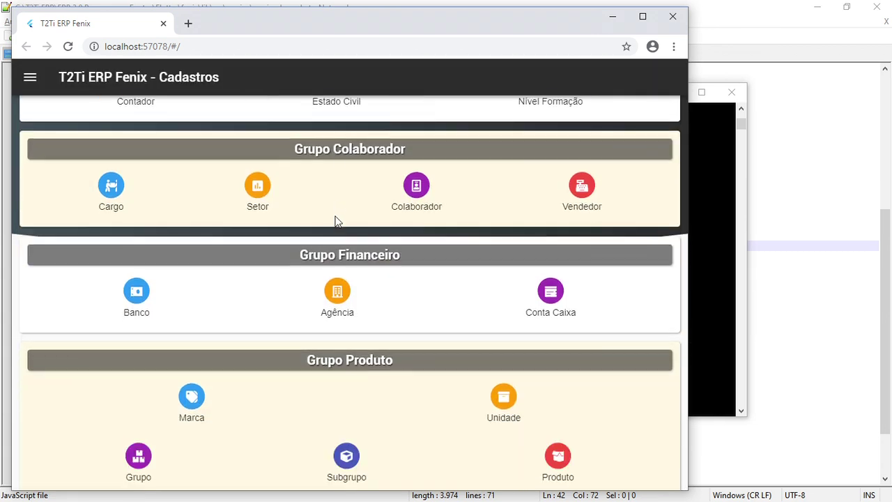
pyautogui.scroll(3, 339, 207)
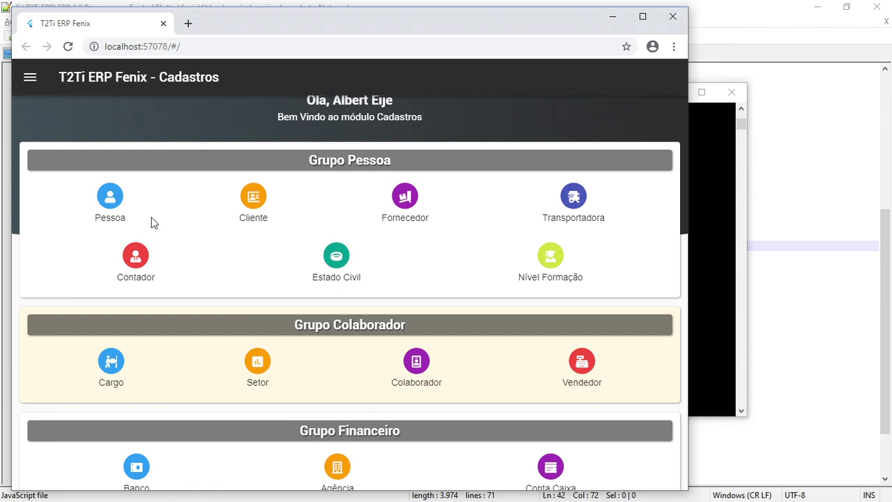
pyautogui.scroll(-4, 276, 264)
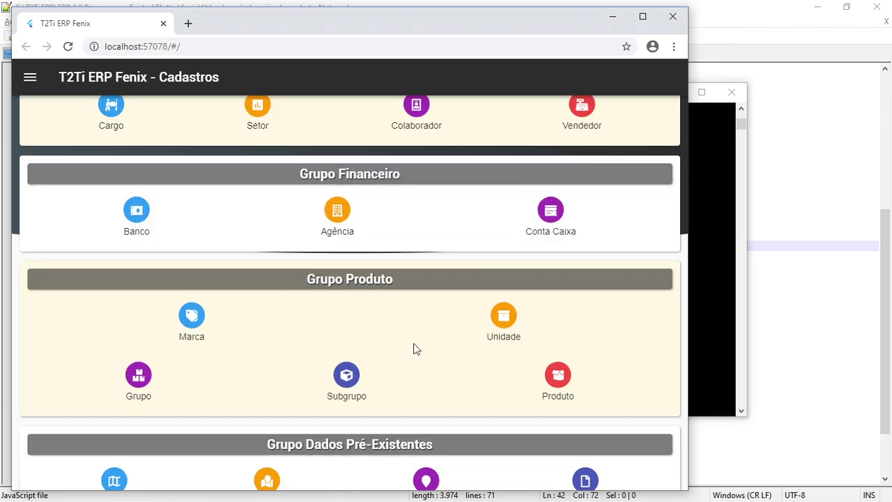
pyautogui.scroll(-1, 413, 348)
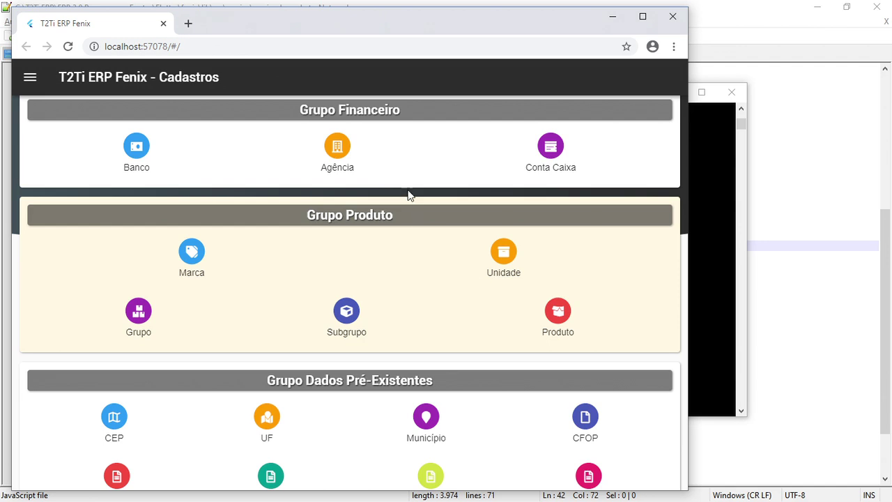
pyautogui.scroll(3, 386, 176)
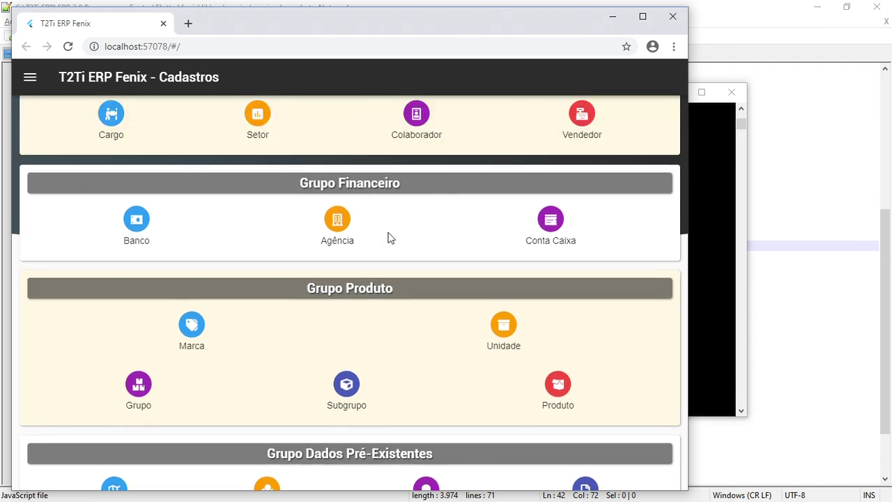
pyautogui.scroll(2, 369, 248)
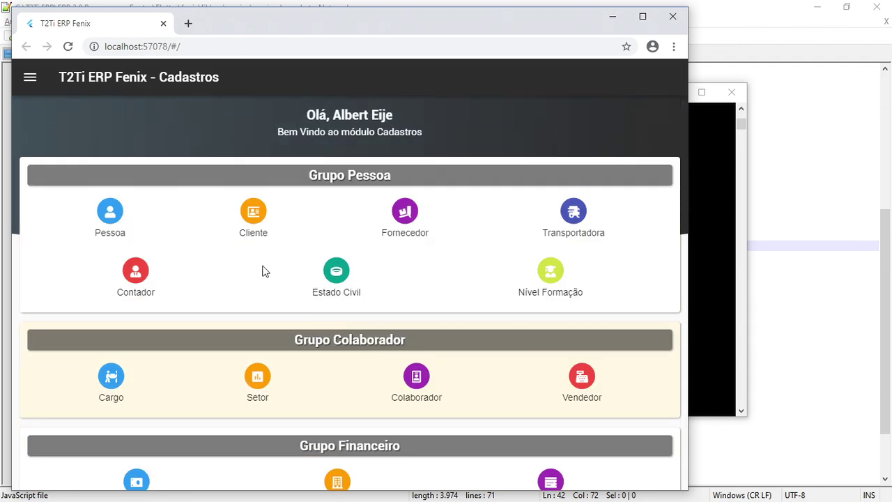
pyautogui.click(247, 216)
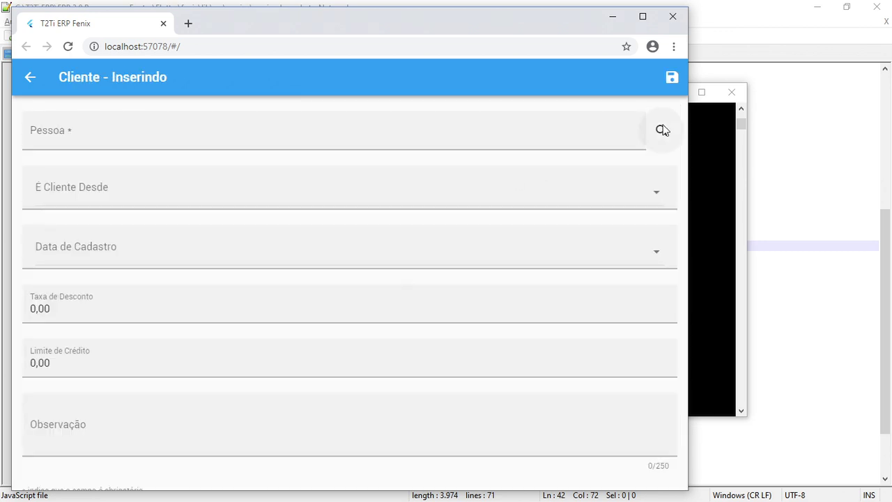
# For the new client's Pessoa field, search people by Nome with "a" and import the last person listed
pyautogui.click(660, 130)
pyautogui.click(213, 192)
pyautogui.write('a')
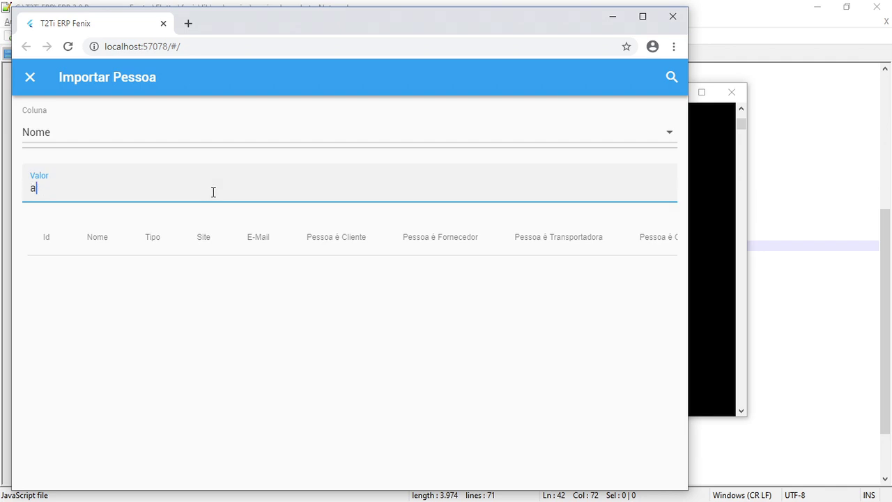
pyautogui.click(671, 78)
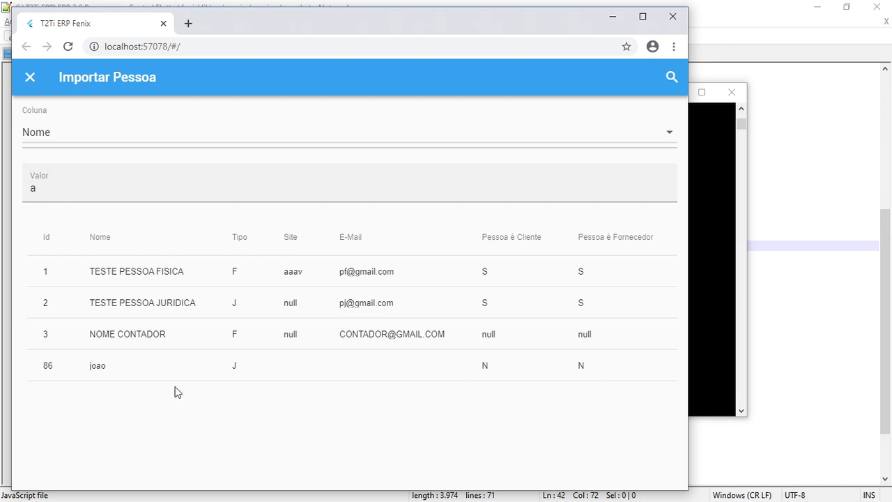
pyautogui.click(160, 371)
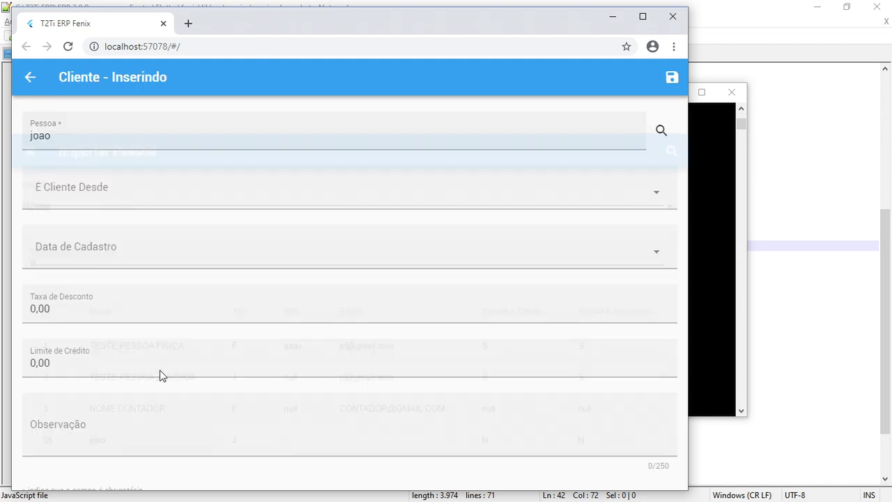
# Set É Cliente Desde to 25 Apr 2020, Taxa de Desconto to 10,00 and Limite de Crédito to 5.000,00
pyautogui.click(114, 193)
pyautogui.click(485, 370)
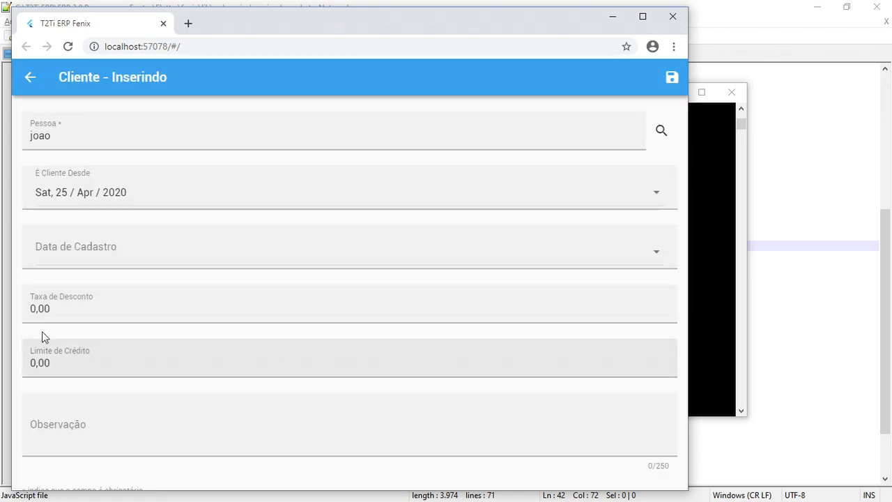
pyautogui.click(32, 310)
pyautogui.write('1')
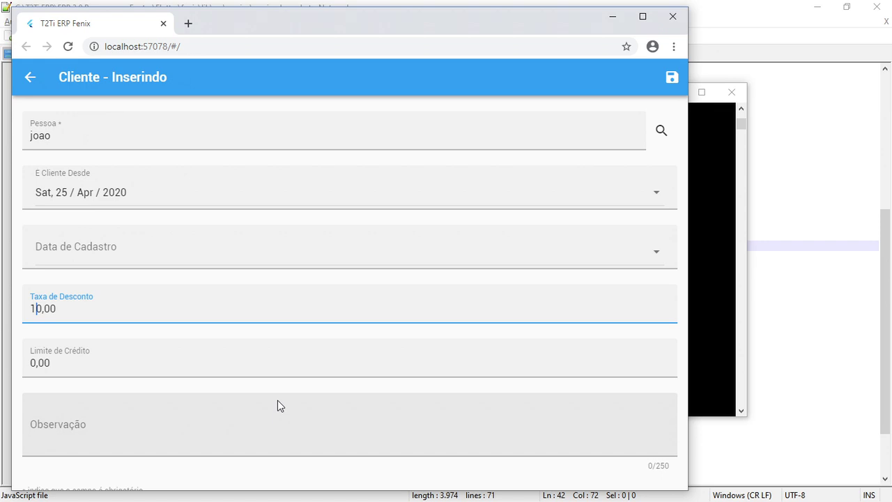
pyautogui.click(42, 361)
pyautogui.write('500')
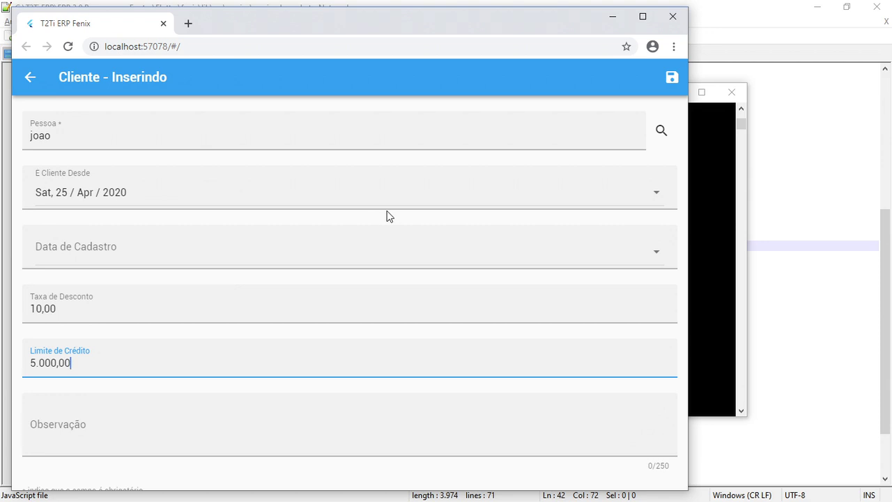
# Enter "Cliente PHP" as the Observação and save the new client record
pyautogui.click(196, 413)
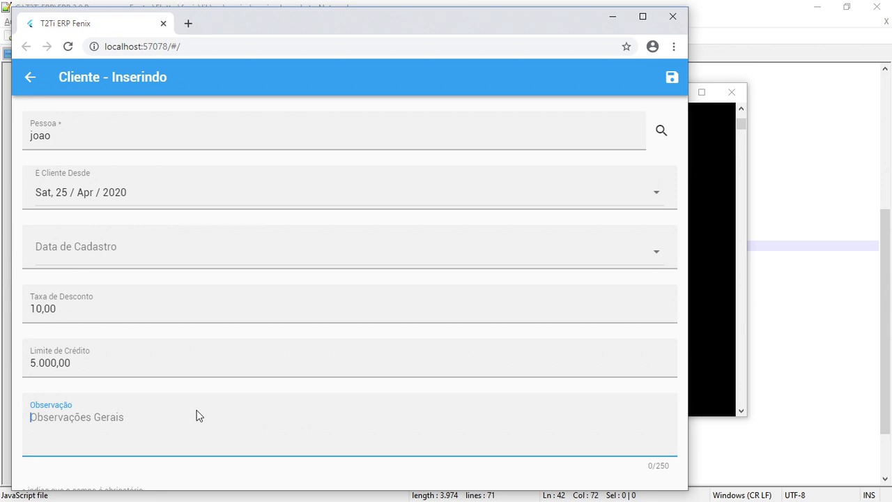
pyautogui.write('Cliente PHP')
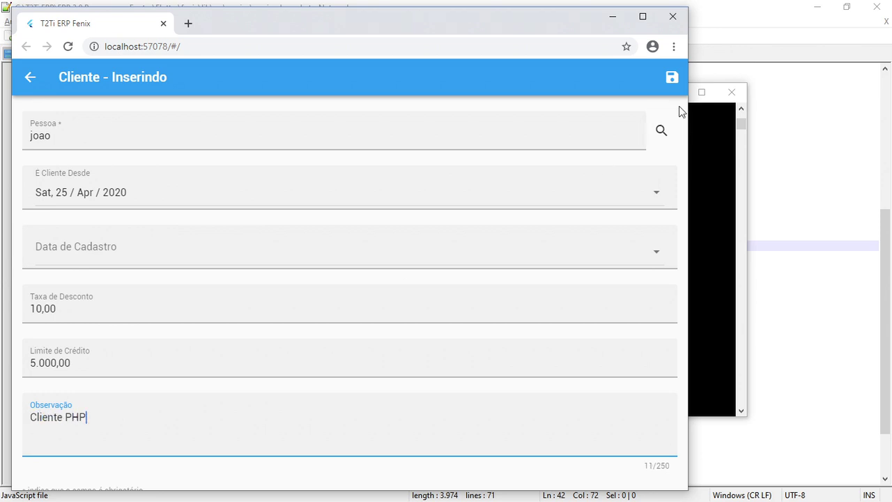
pyautogui.click(582, 154)
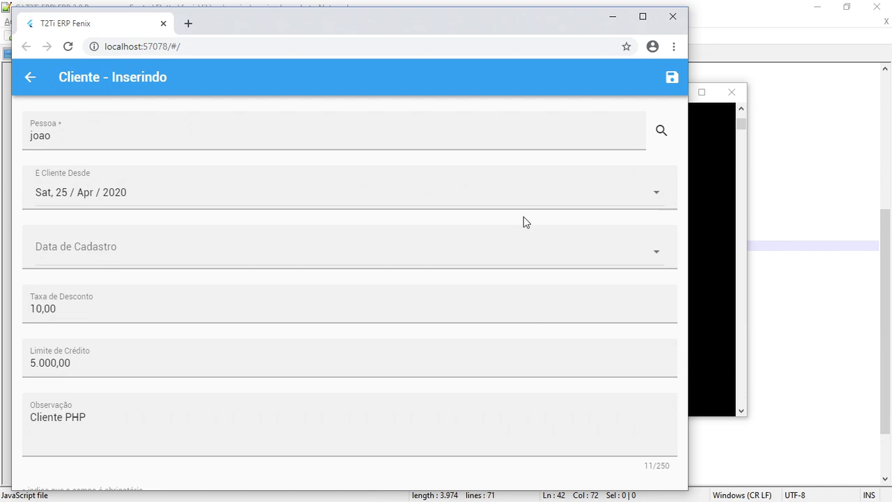
pyautogui.hotkey('ctrl', 's')
# Switch to SQLyog and check the new client's record, including OBSERVACAO and DESDE, in the fenix database's cliente table
pyautogui.hotkey('alt', 'Tab')
pyautogui.press('Tab')
pyautogui.press('Tab')
pyautogui.press('Tab')
pyautogui.press('Tab')
pyautogui.press('Escape')
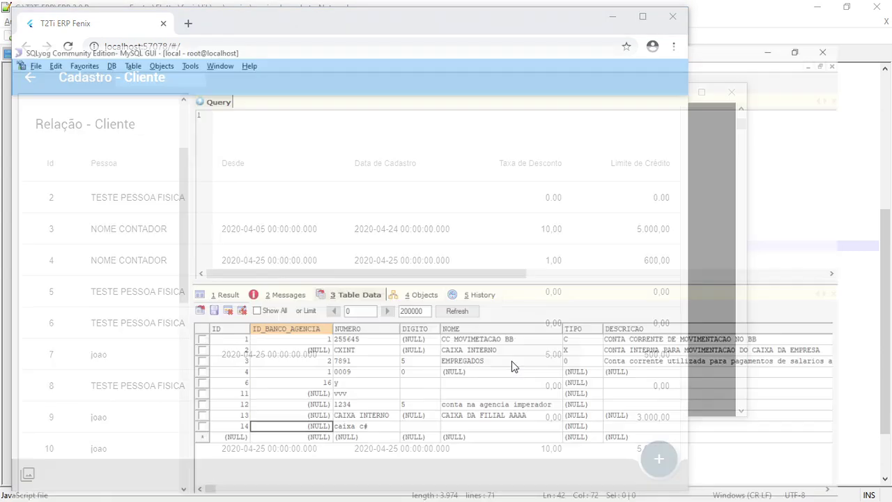
pyautogui.click(63, 187)
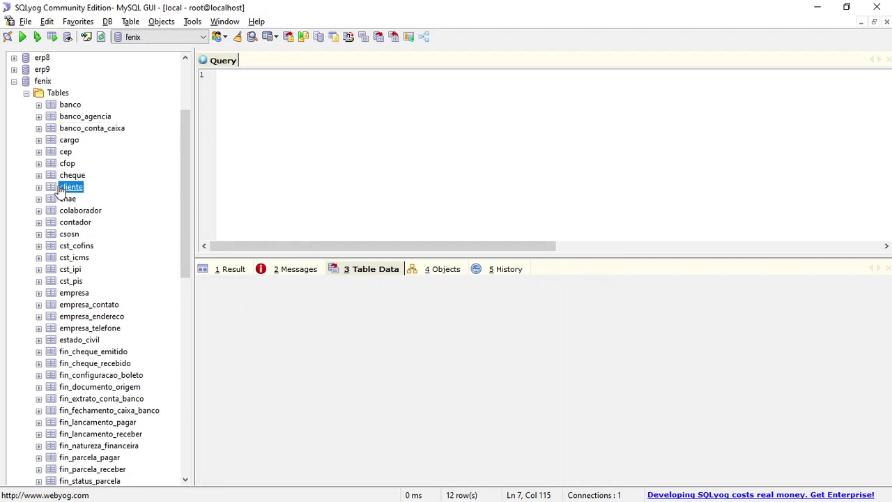
pyautogui.click(621, 446)
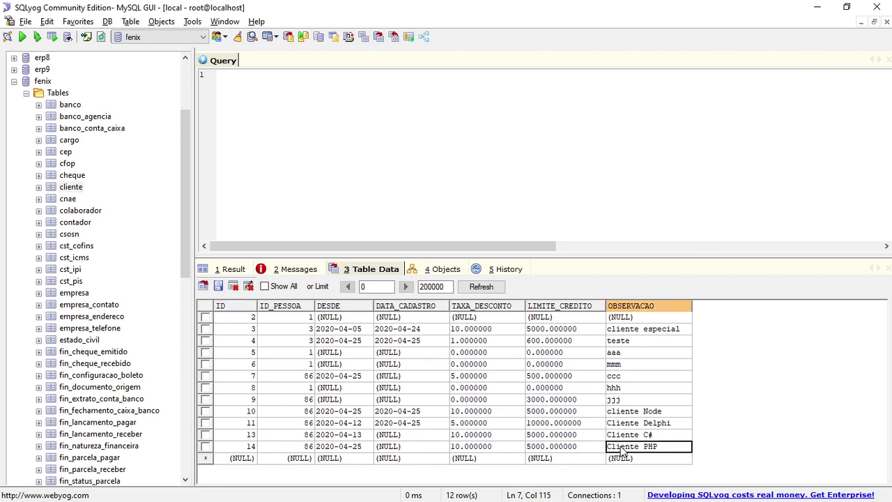
pyautogui.click(332, 447)
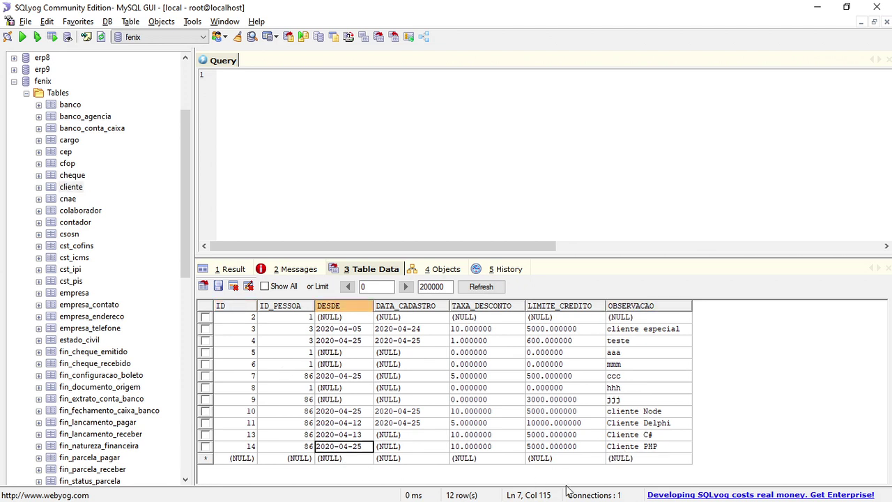
pyautogui.click(289, 411)
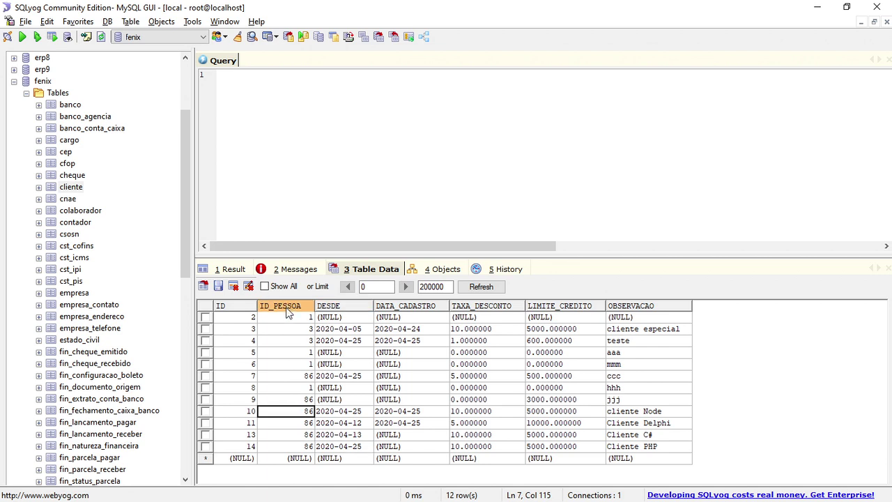
# Check the ID_PESSOA values of the clients from the seventh ID down to the latest record in the cliente table
pyautogui.click(299, 376)
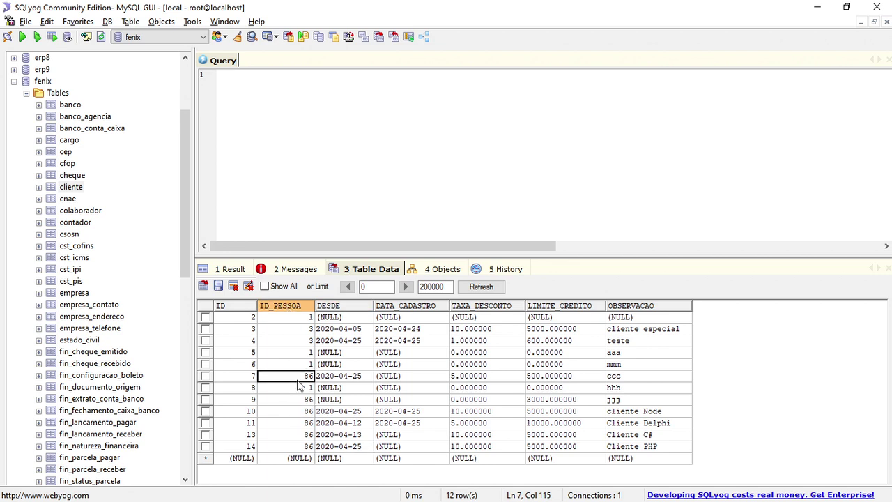
pyautogui.press('Down')
pyautogui.press('Down')
pyautogui.press('Down')
pyautogui.press('Down')
pyautogui.press('Down')
pyautogui.press('Down')
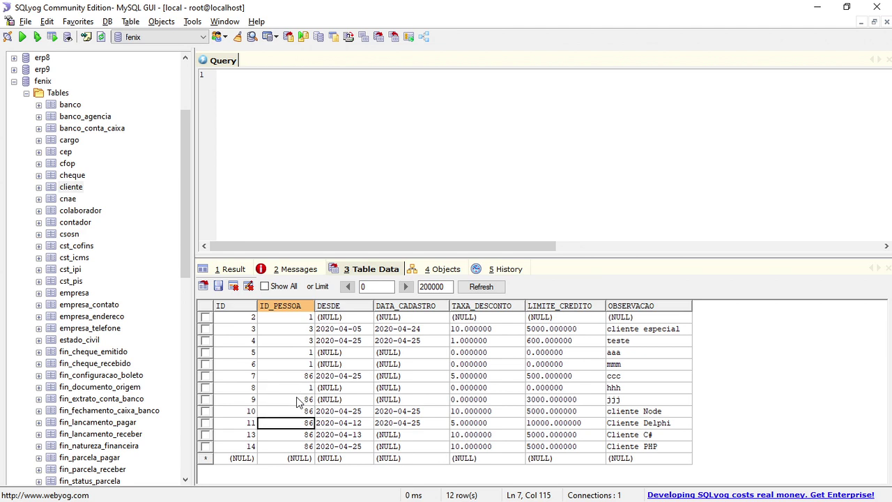
# Review the OBSERVACAO values of the cliente records, including those added through the Node, Delphi and PHP servers
pyautogui.press('Right')
pyautogui.press('Right')
pyautogui.press('Right')
pyautogui.press('Right')
pyautogui.press('Right')
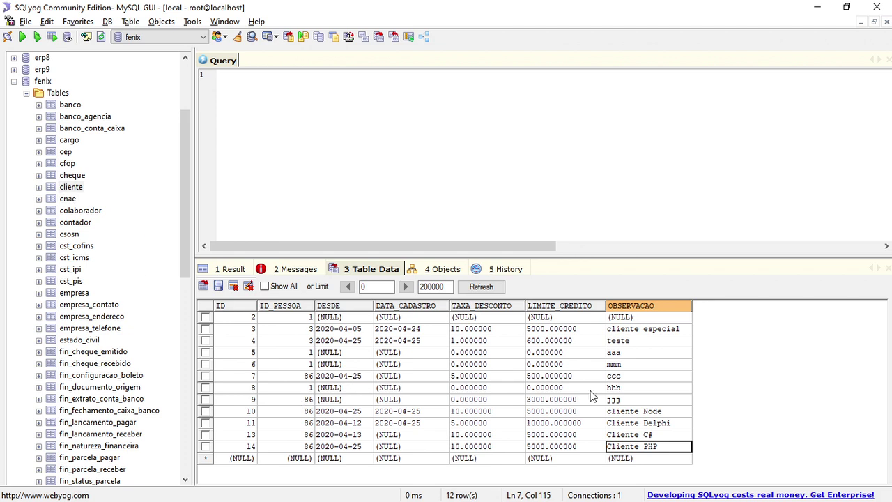
pyautogui.click(635, 377)
pyautogui.click(644, 413)
pyautogui.click(687, 425)
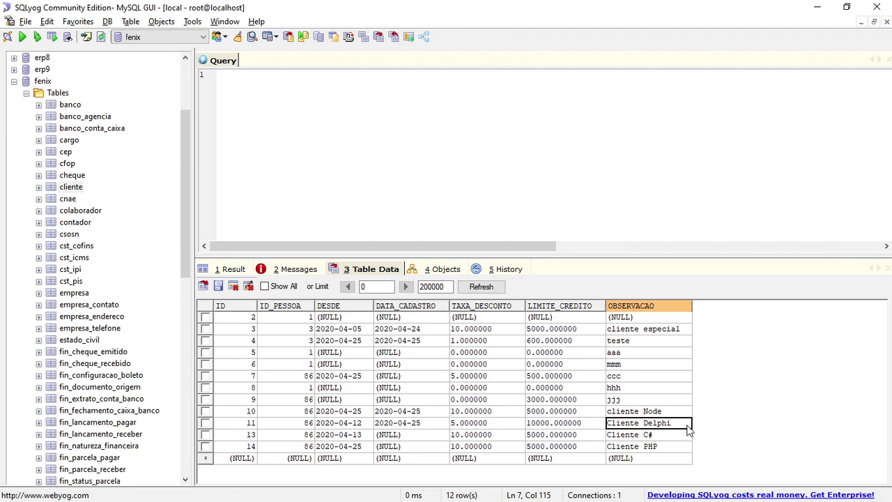
# Switch to the Trello board in Firefox and open the card "Cadastros Vinculados a PESSOA" in the A Fazer (To-do) list
pyautogui.hotkey('alt', 'Tab')
pyautogui.hotkey('alt', 'Tab')
pyautogui.hotkey('alt', 'Tab')
pyautogui.hotkey('alt', 'Tab')
pyautogui.hotkey('alt', 'Tab')
pyautogui.hotkey('alt', 'Tab')
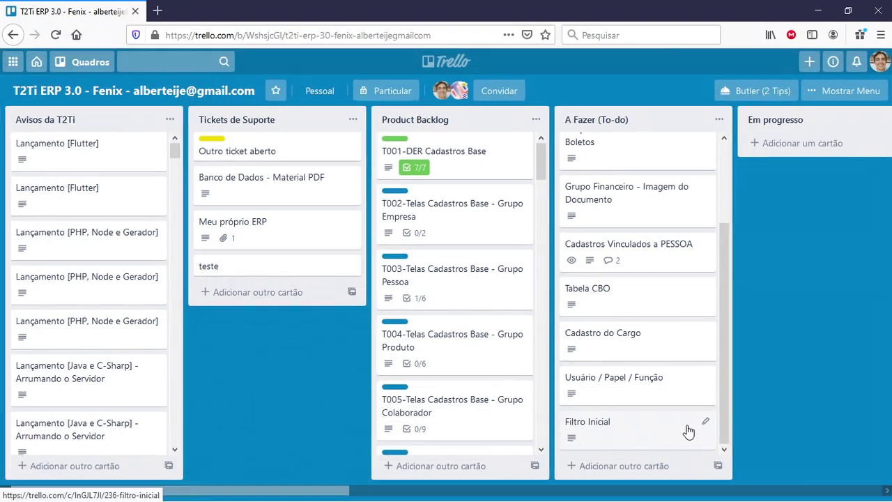
pyautogui.click(636, 251)
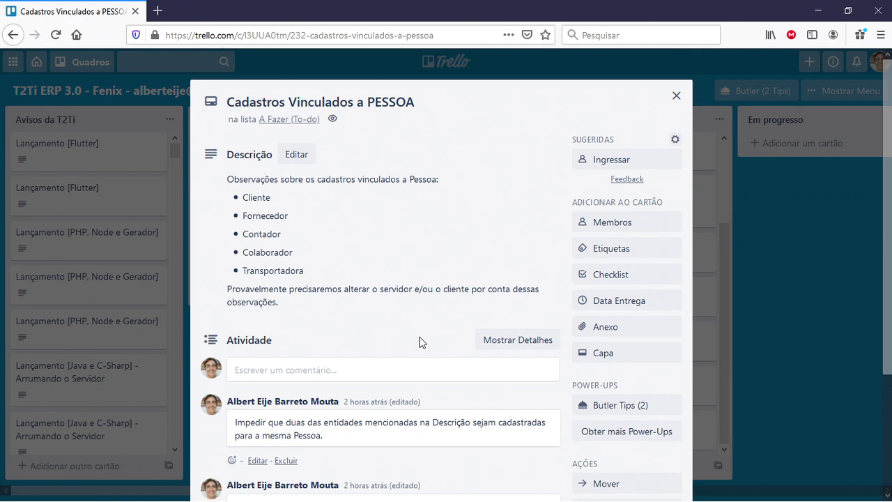
# Switch to SQLyog, display the pessoa table's data and examine the role columns from CLIENTE through CONTADOR
pyautogui.hotkey('alt', 'Tab')
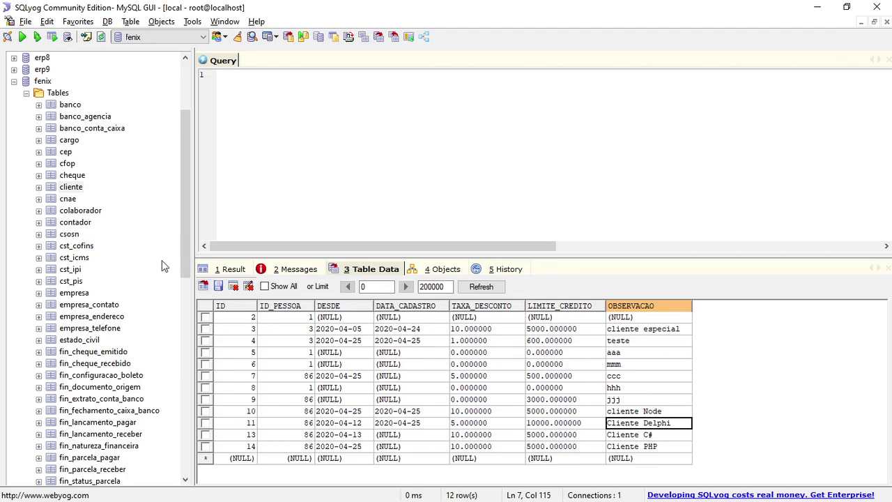
pyautogui.scroll(-3, 189, 278)
pyautogui.scroll(-4, 189, 278)
pyautogui.click(77, 352)
pyautogui.click(537, 376)
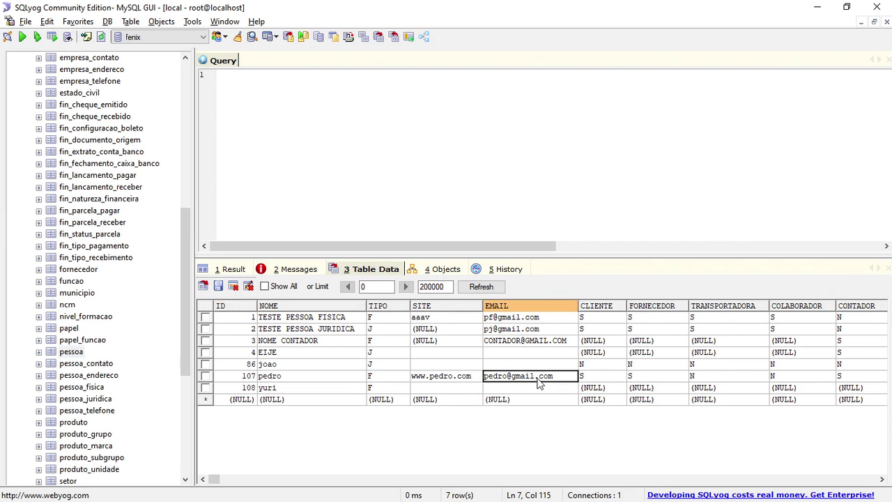
pyautogui.press('End')
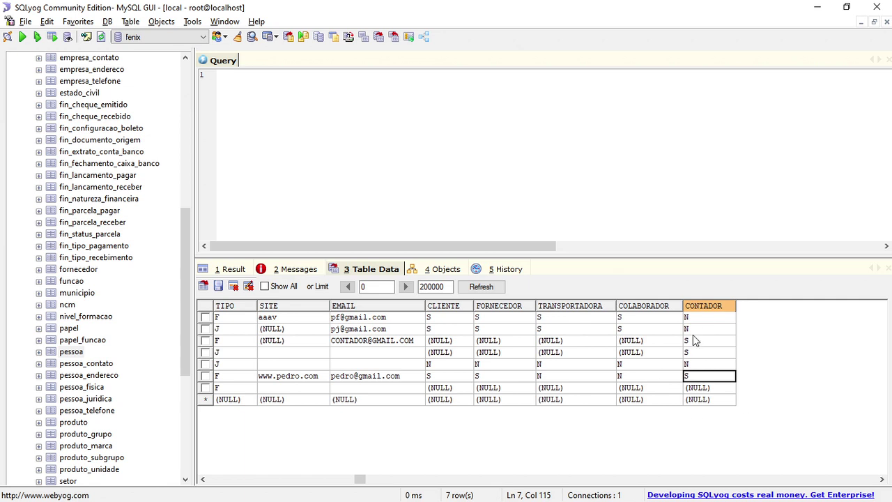
# Return to the Trello card and read the comment on the person filter, highlighting possible solution 1
pyautogui.hotkey('alt', 'Tab')
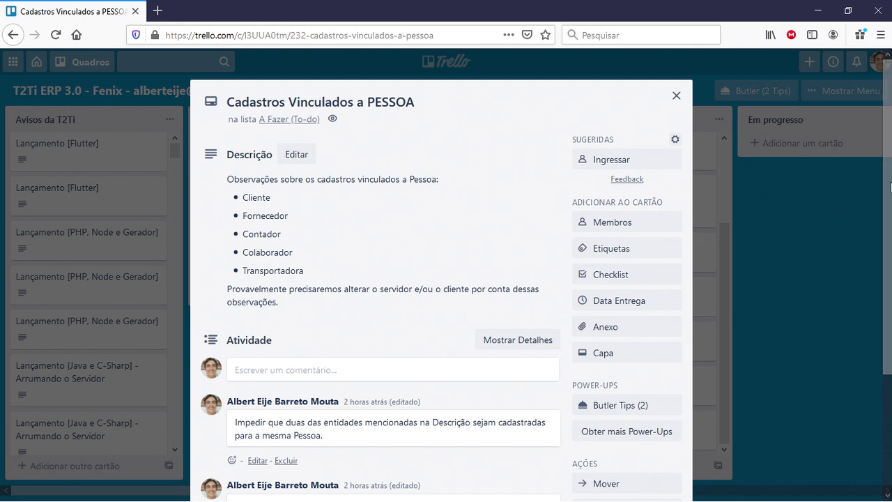
pyautogui.scroll(-3, 275, 307)
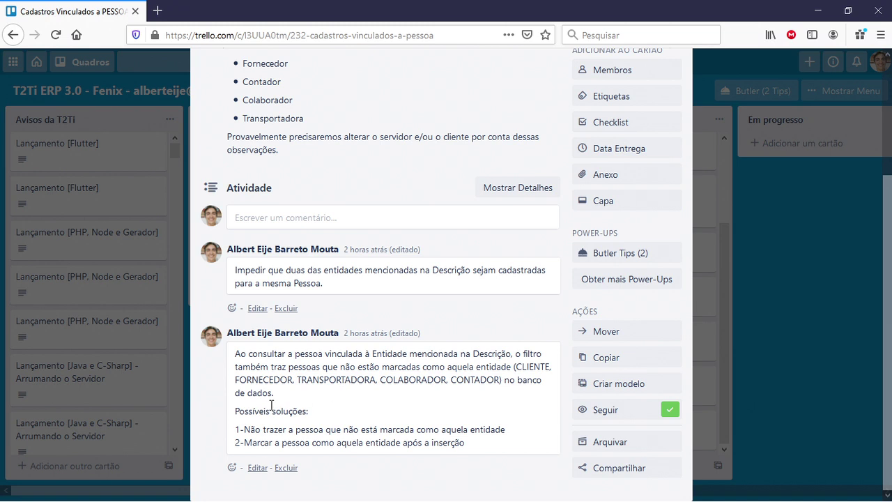
pyautogui.moveTo(513, 429); pyautogui.dragTo(236, 437)
# Switch to SQLyog and compare the CLIENTE flag of every person in the pessoa table row by row
pyautogui.hotkey('alt', 'Tab')
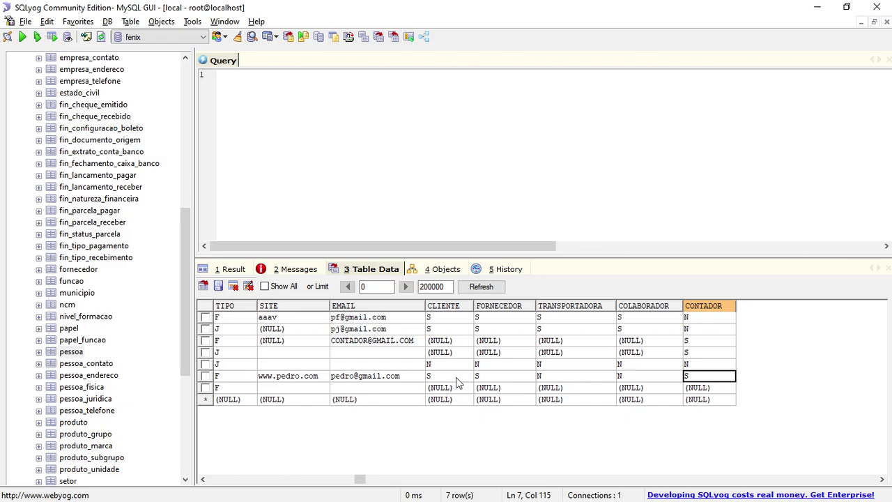
pyautogui.click(457, 378)
pyautogui.press('Up')
pyautogui.press('Up')
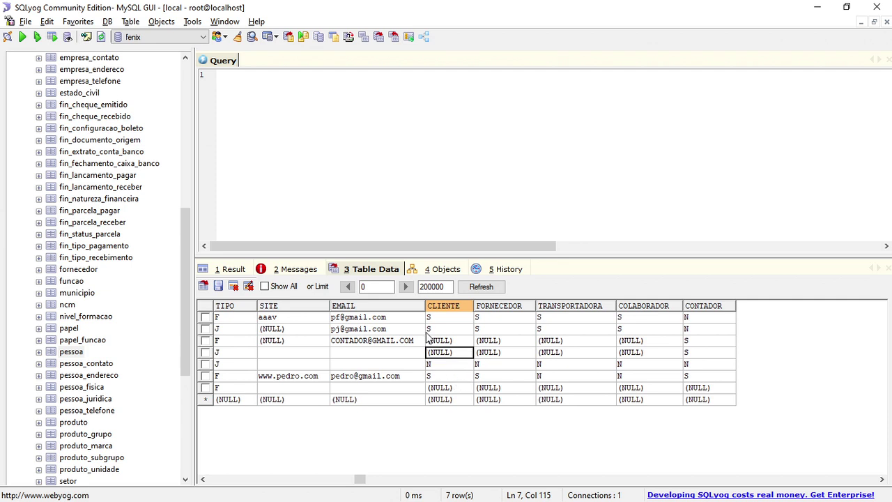
pyautogui.press('Up')
pyautogui.press('Up')
pyautogui.press('Up')
pyautogui.press('Down')
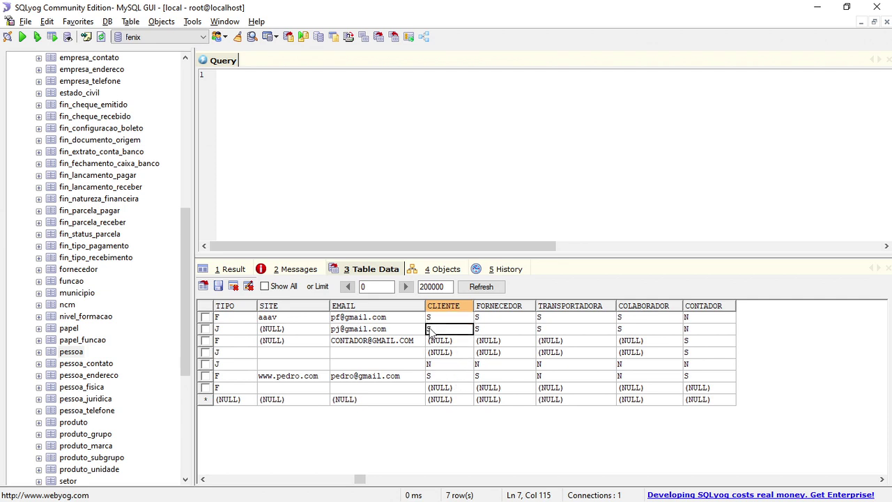
pyautogui.press('Down')
pyautogui.click(436, 353)
pyautogui.click(436, 364)
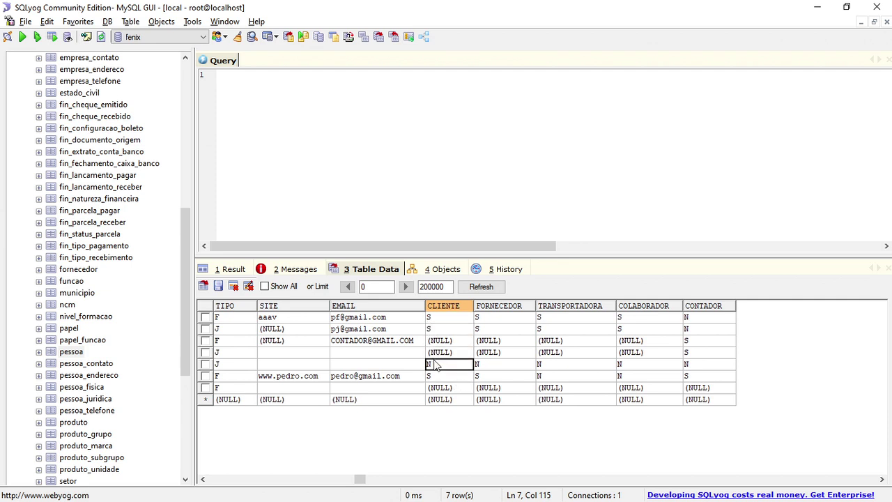
pyautogui.click(436, 388)
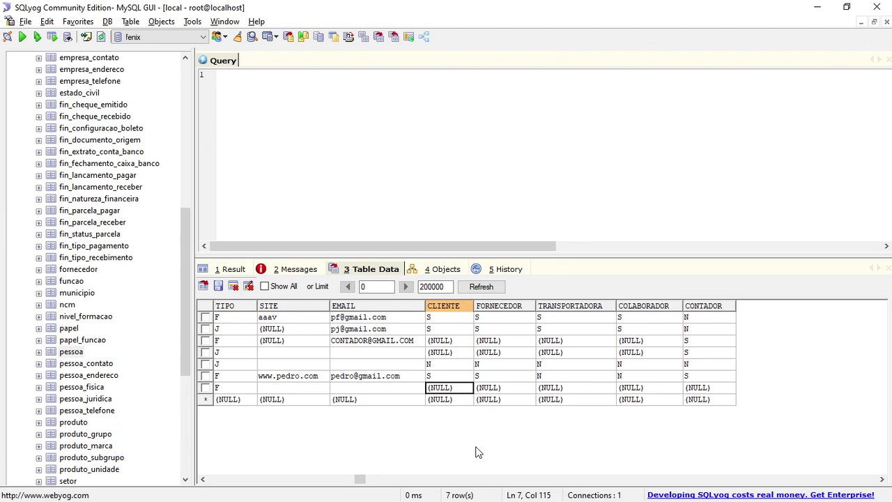
pyautogui.press('Up')
pyautogui.press('Up')
pyautogui.press('Up')
pyautogui.press('Up')
pyautogui.press('Up')
pyautogui.press('Up')
pyautogui.press('Down')
pyautogui.press('Down')
pyautogui.press('Down')
pyautogui.press('Down')
pyautogui.press('Down')
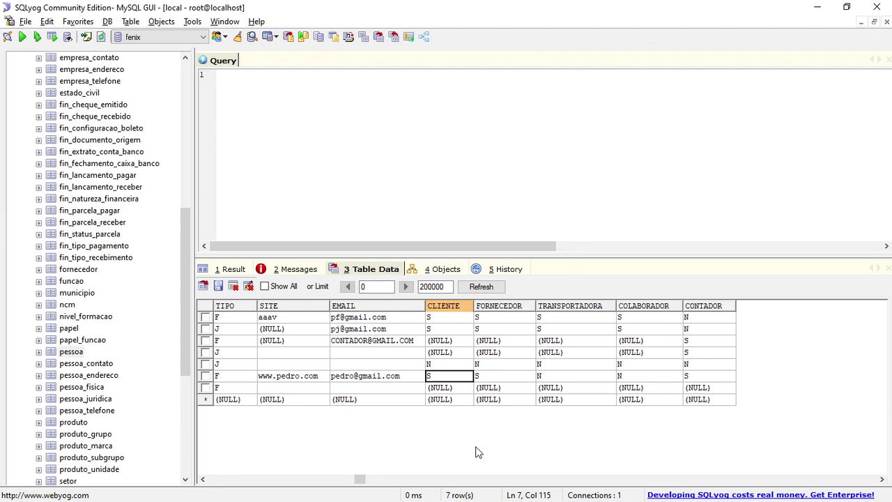
pyautogui.write('x')
# Highlight possible solution 2 in the Trello card's comment and view the Cliente list in the T2Ti ERP Fenix app
pyautogui.hotkey('alt', 'Tab')
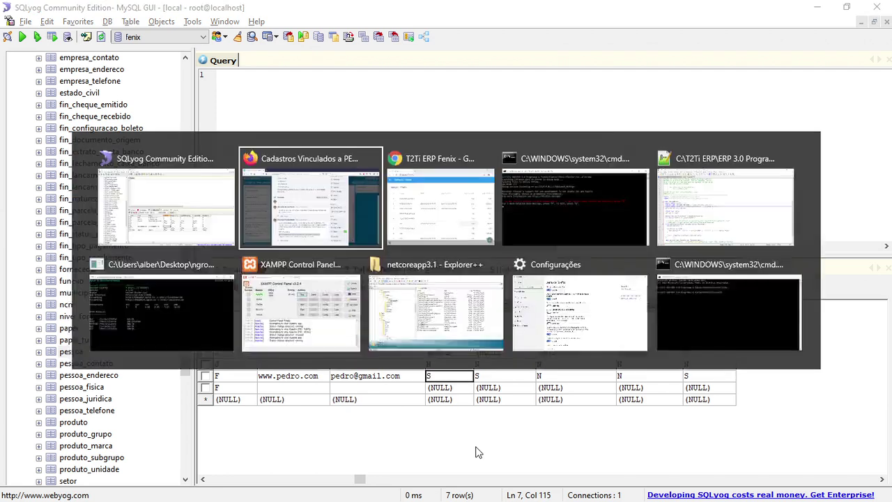
pyautogui.moveTo(240, 443); pyautogui.dragTo(470, 446)
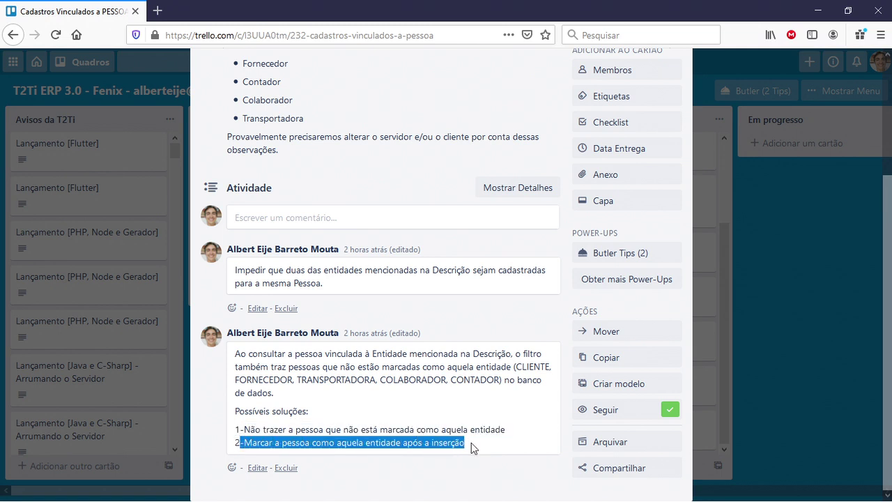
pyautogui.hotkey('alt', 'Tab')
pyautogui.press('Tab')
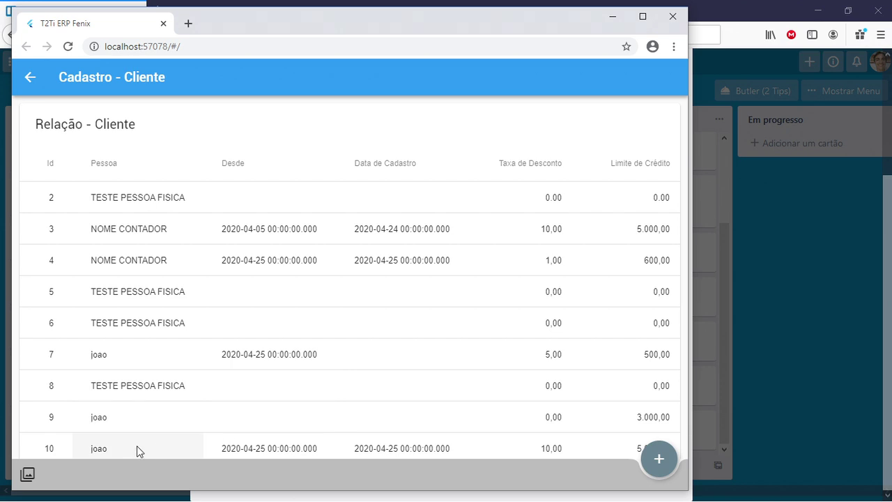
# In SQLyog's pessoa table, set the fifth person's CLIENTE flag to S and change it back to N
pyautogui.hotkey('alt', 'Tab')
pyautogui.hotkey('alt', 'Tab')
pyautogui.press('Tab')
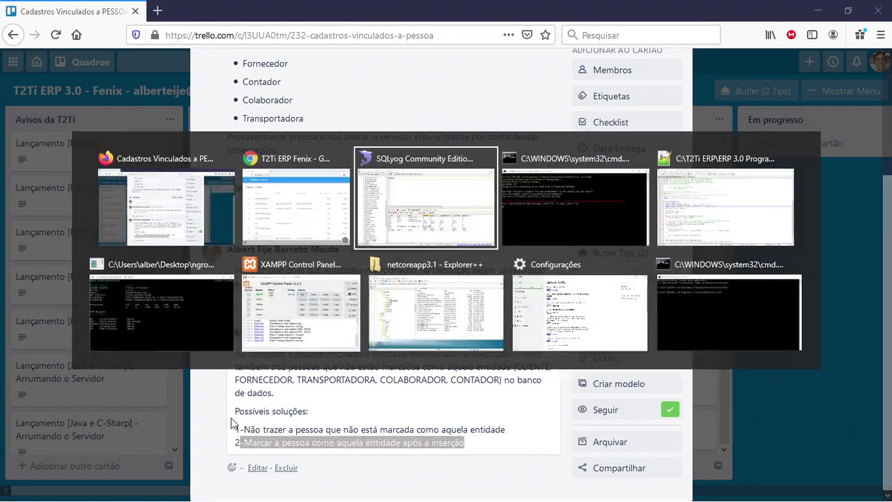
pyautogui.click(395, 389)
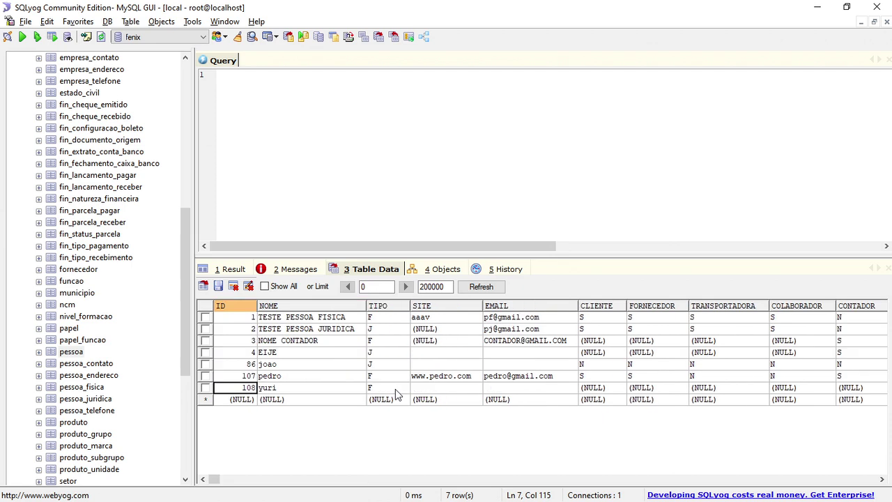
pyautogui.press('Up')
pyautogui.press('Up')
pyautogui.press('Right')
pyautogui.press('Right')
pyautogui.press('Right')
pyautogui.press('Right')
pyautogui.press('Right')
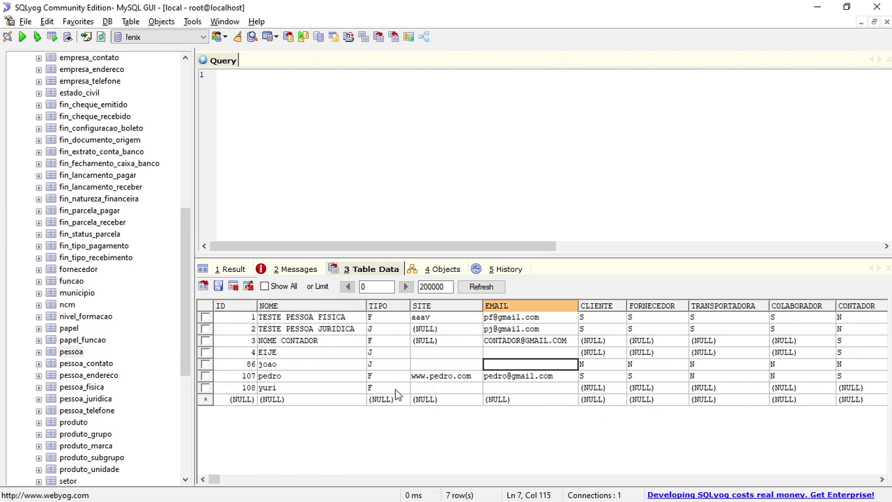
pyautogui.press('Right')
pyautogui.press('Left')
pyautogui.write('S')
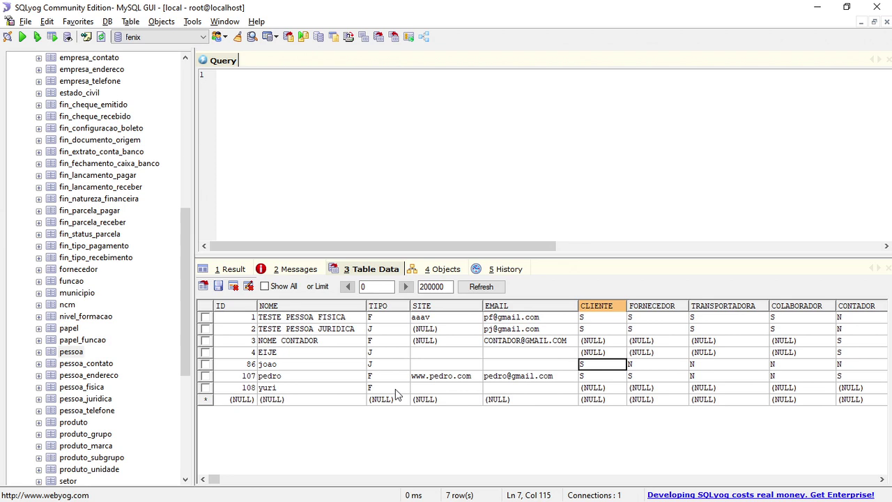
pyautogui.write('N')
# Return to Trello, review the card's description and comments, and close the card
pyautogui.hotkey('alt', 'Tab')
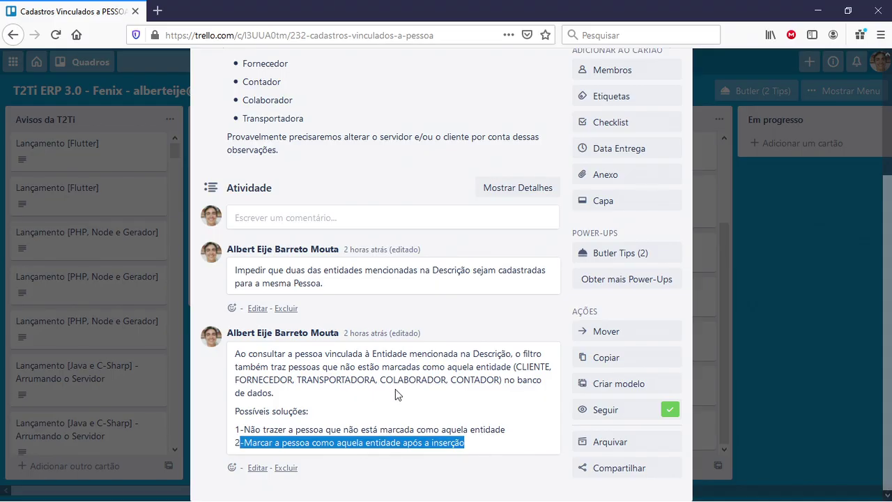
pyautogui.scroll(2, 395, 389)
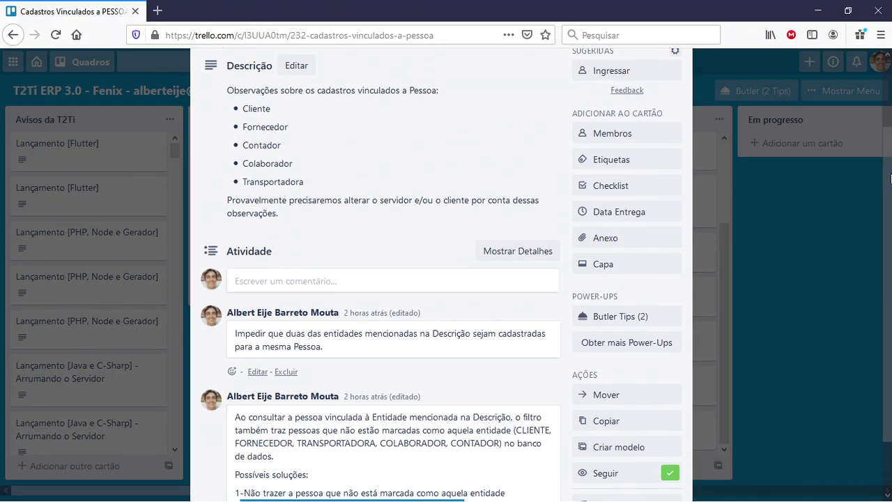
pyautogui.scroll(1, 395, 389)
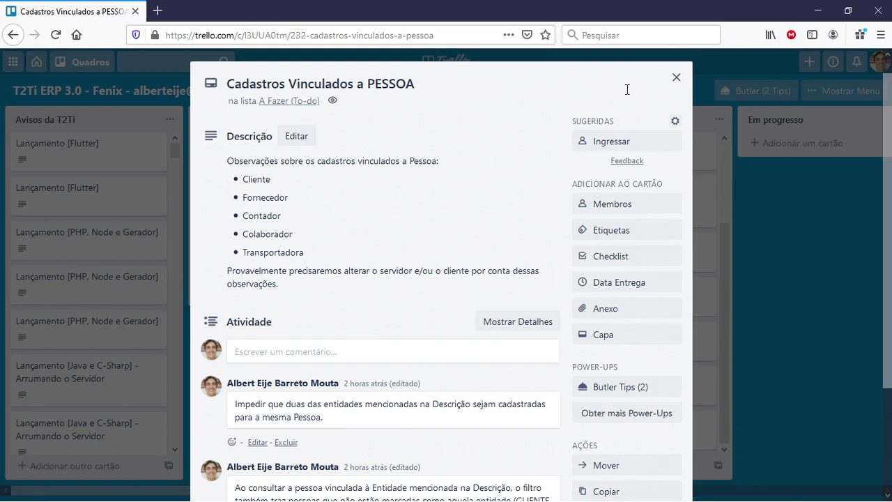
pyautogui.click(675, 81)
# Switch to the T2Ti ERP Fenix app and view the Fornecedor, Transportadora and Contador lists from the Cadastros page
pyautogui.hotkey('alt', 'Tab')
pyautogui.hotkey('alt', 'Tab')
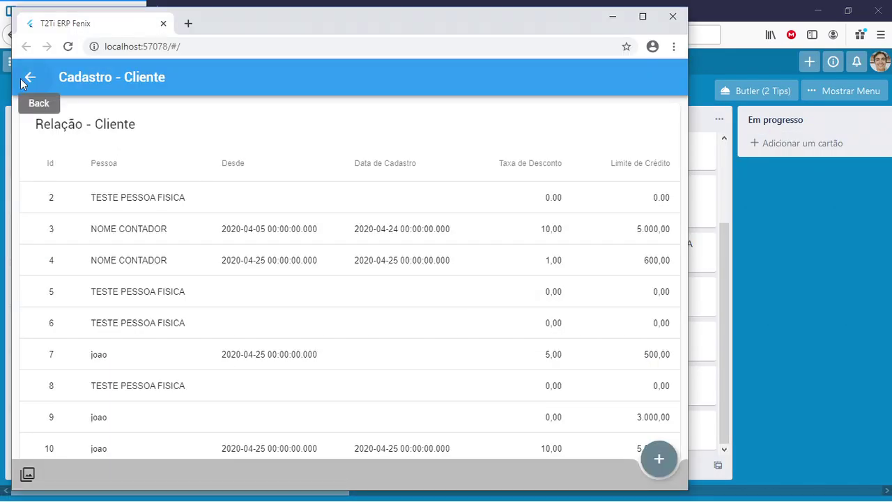
pyautogui.click(31, 76)
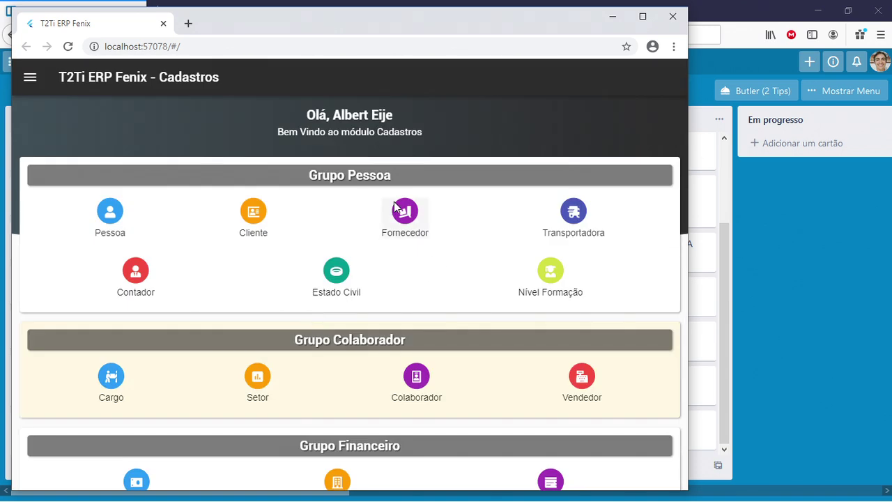
pyautogui.click(395, 204)
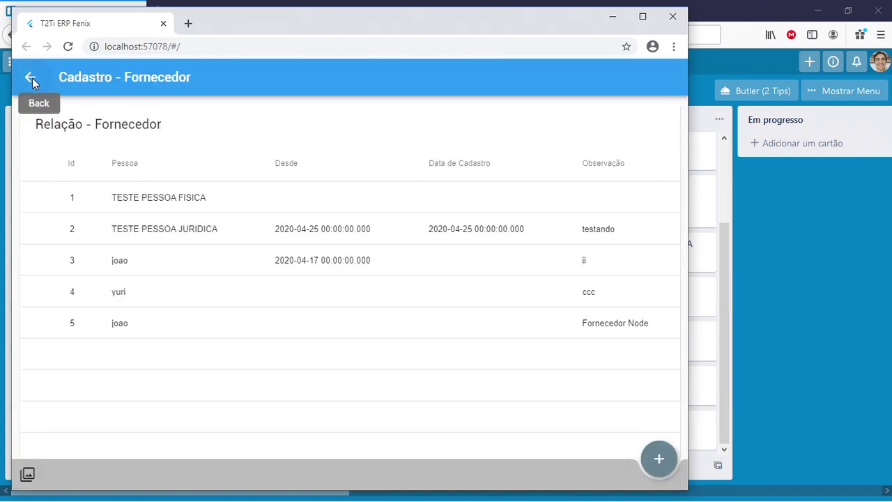
pyautogui.click(31, 78)
pyautogui.click(581, 221)
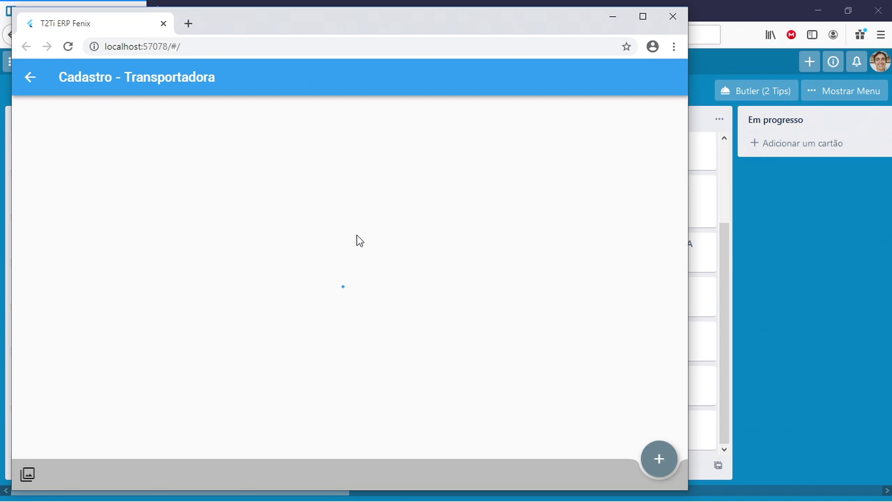
pyautogui.click(34, 86)
pyautogui.click(126, 276)
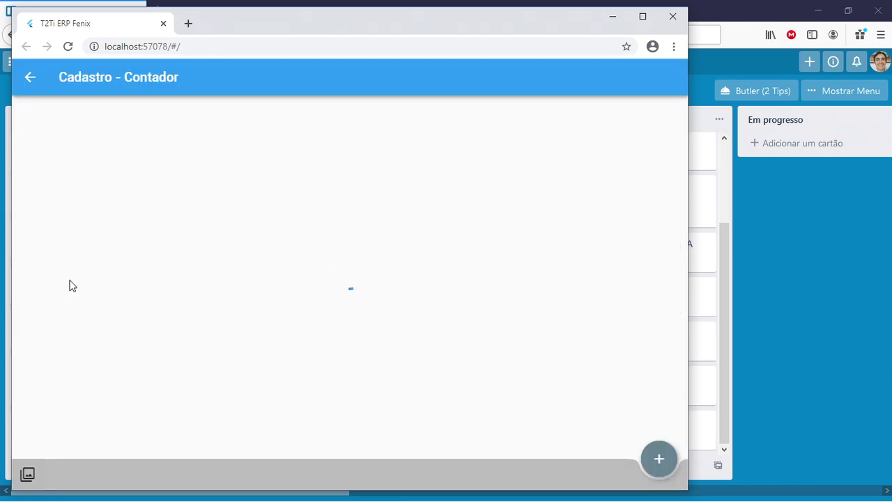
pyautogui.click(25, 76)
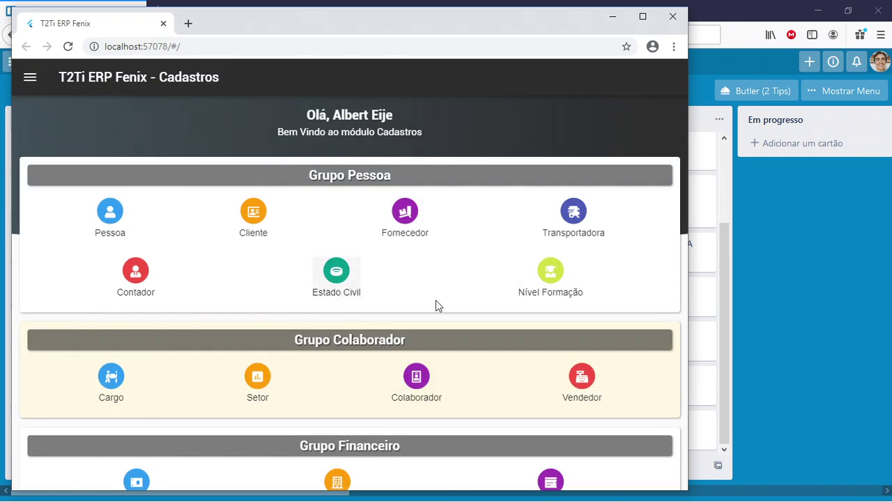
# Open the Estado Civil list and display the details of the SEPARADO JUDICIALMENTE record
pyautogui.click(361, 282)
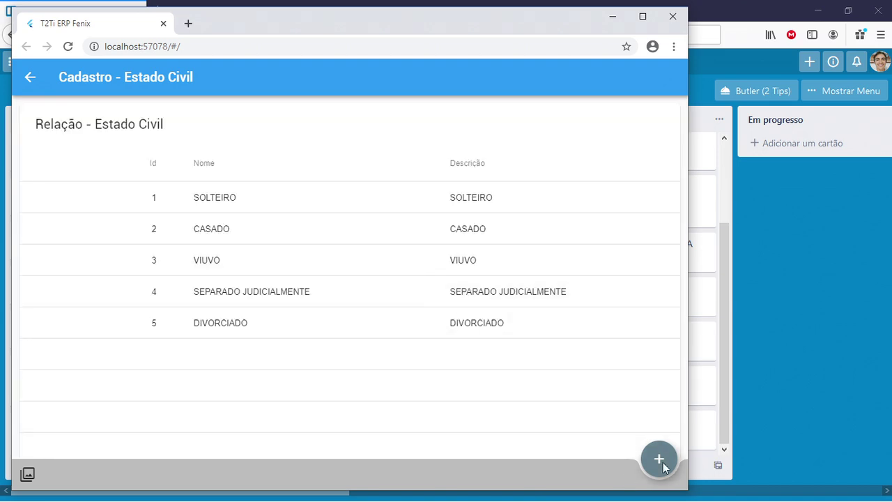
pyautogui.click(438, 301)
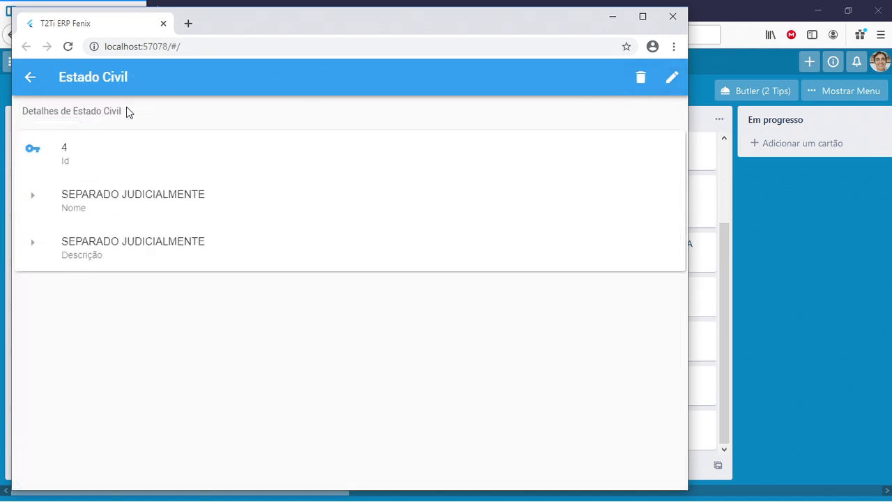
# Return to the Estado Civil list, view the SOLTEIRO record's details and go back to the Cadastros page
pyautogui.click(30, 76)
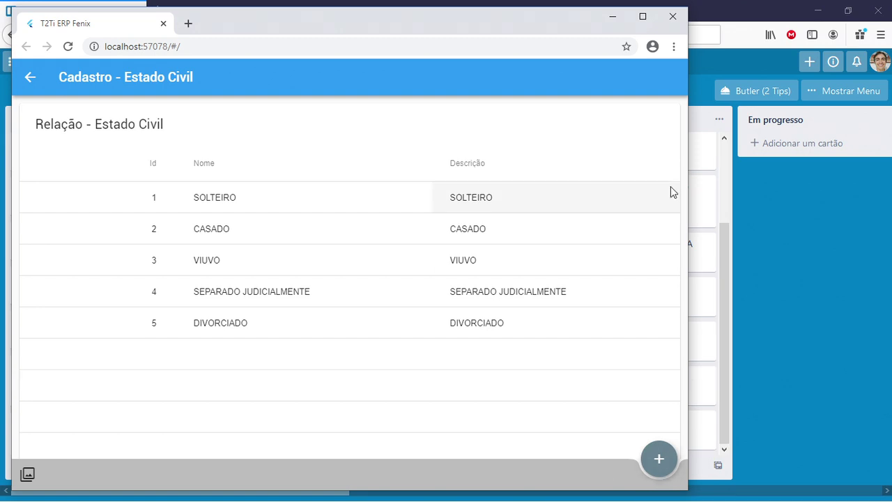
pyautogui.click(449, 213)
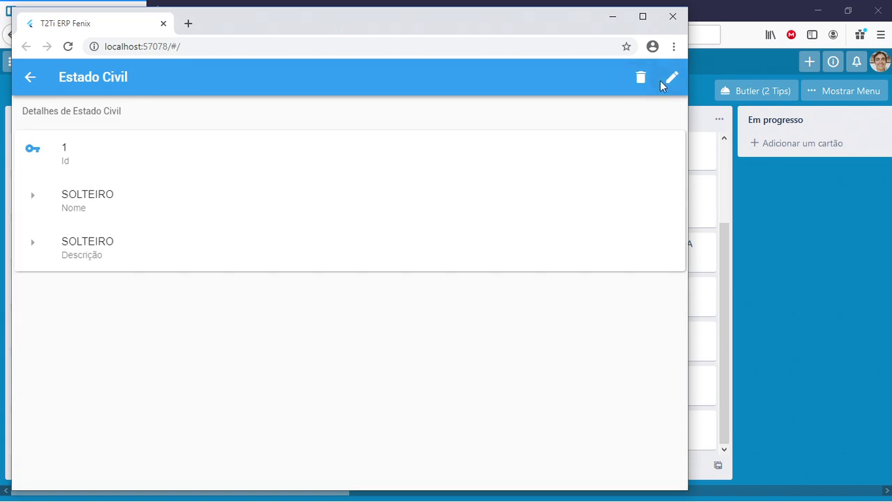
pyautogui.click(30, 76)
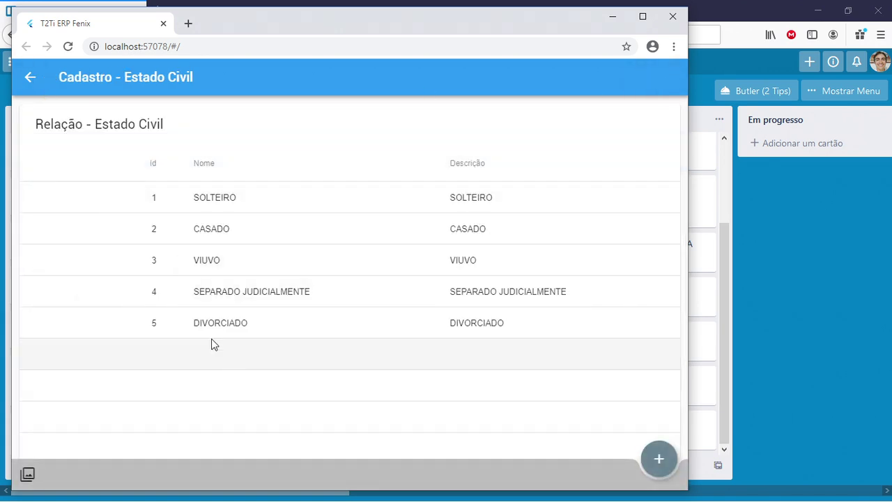
pyautogui.click(30, 76)
# Look over the groups on the Cadastros page and view the Nível Formação list
pyautogui.scroll(-6, 244, 334)
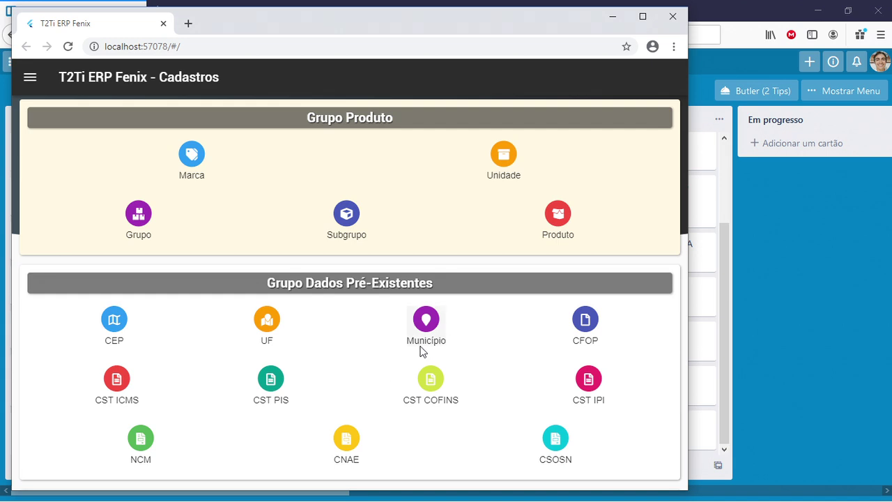
pyautogui.scroll(6, 430, 253)
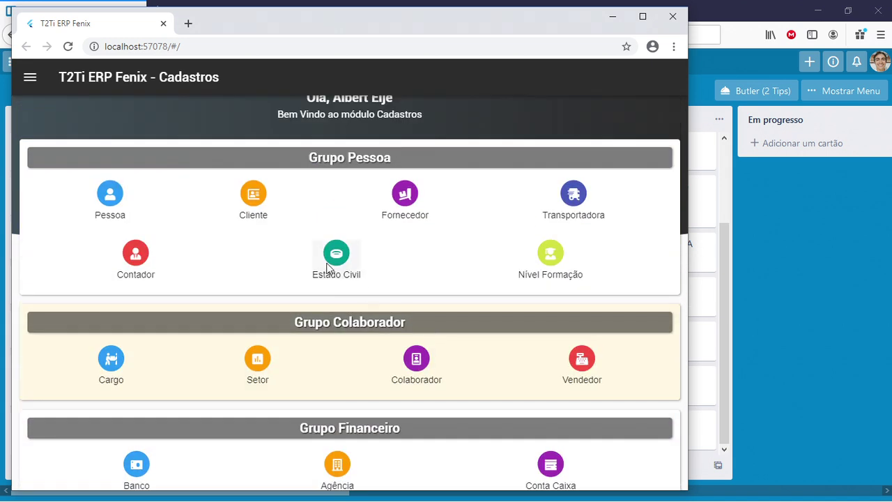
pyautogui.click(548, 254)
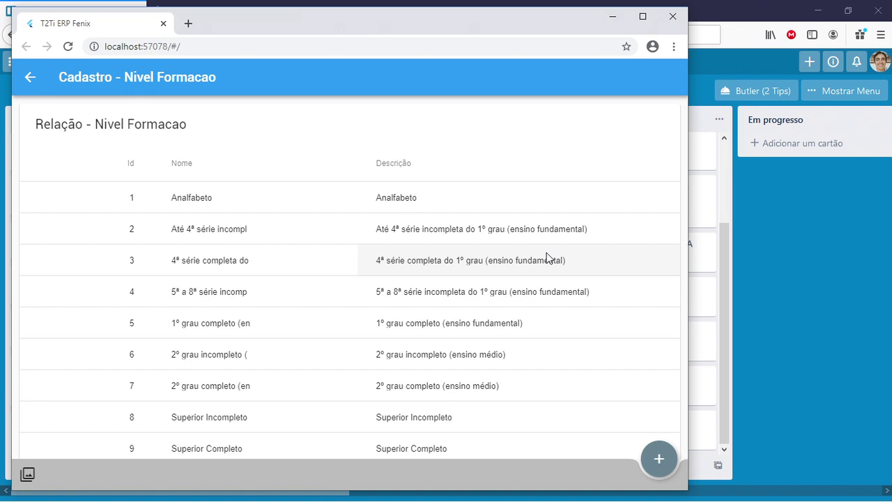
pyautogui.click(28, 77)
# Open the Caixa record from the Cargo list for editing
pyautogui.scroll(-4, 279, 293)
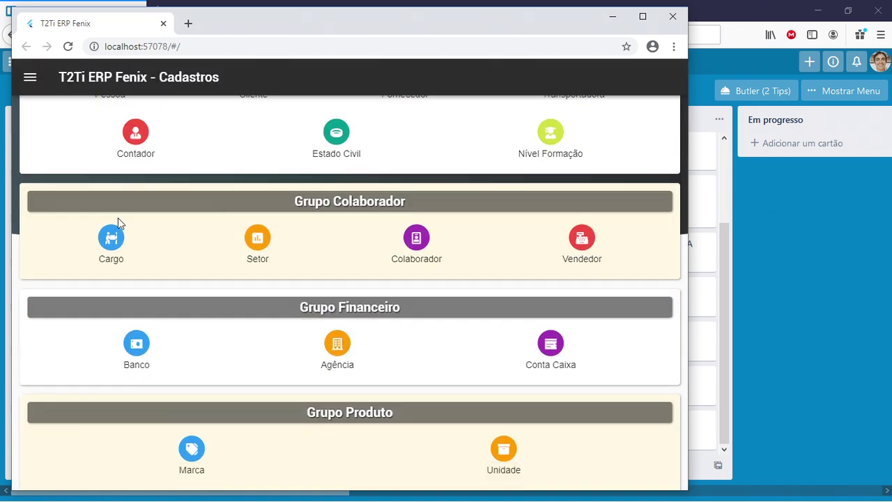
pyautogui.click(109, 250)
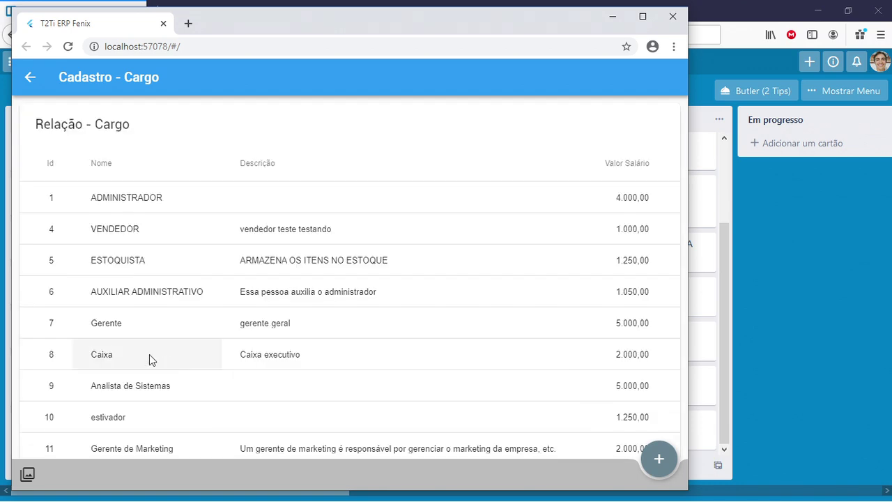
pyautogui.click(308, 363)
pyautogui.click(670, 78)
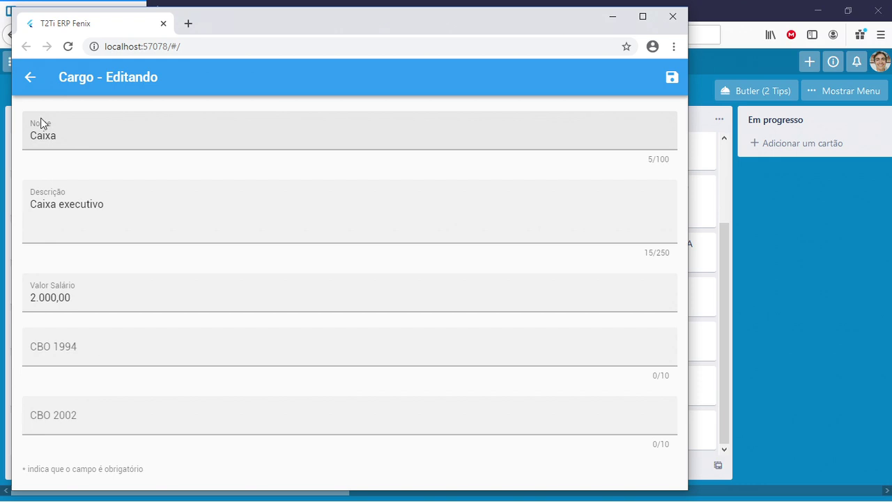
# Examine the Valor Salário, CBO 1994 and CBO 2002 fields in the Cargo form
pyautogui.click(162, 282)
pyautogui.click(78, 335)
pyautogui.click(70, 415)
pyautogui.click(59, 353)
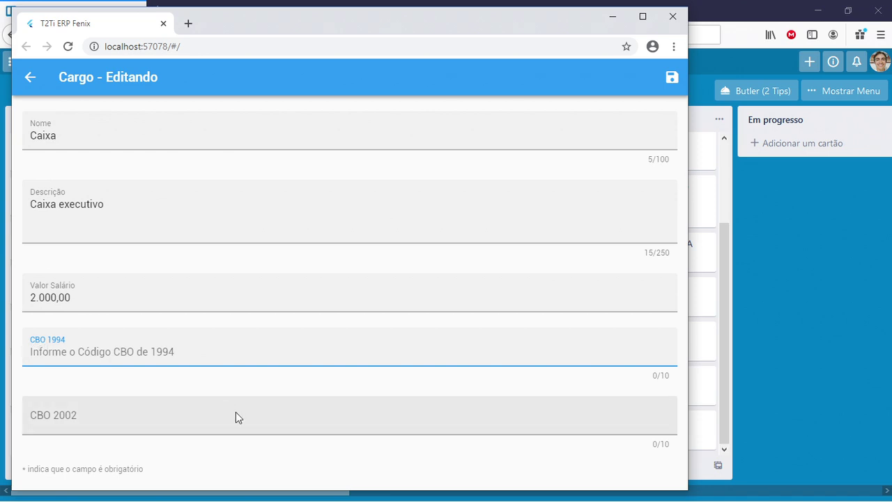
# Switch to Trello, read and close the Tabela CBO card, and open the Cadastro do Cargo card
pyautogui.click(792, 365)
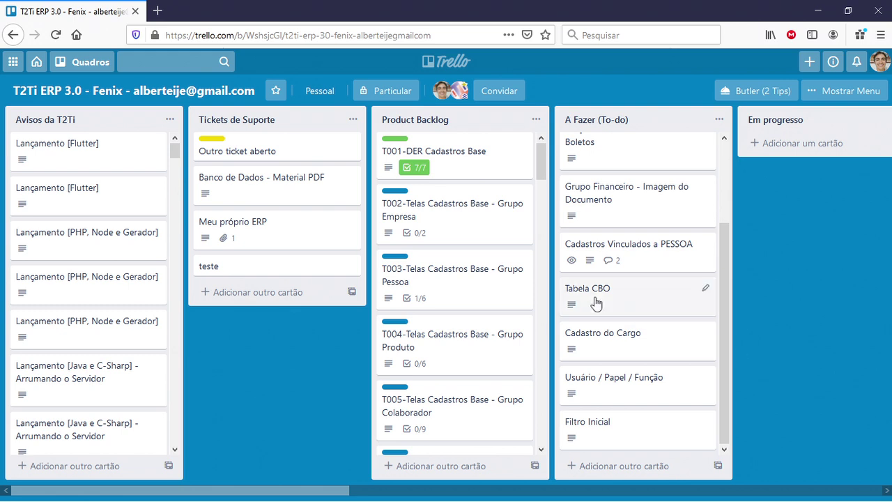
pyautogui.click(628, 296)
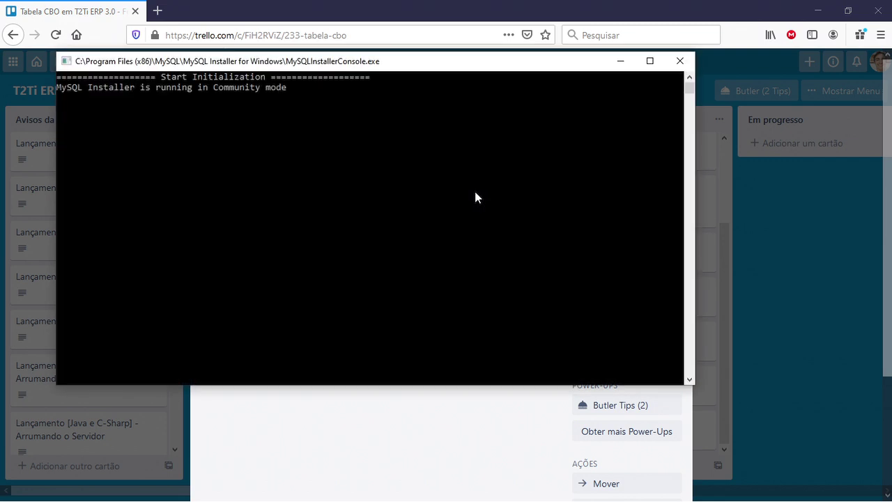
pyautogui.click(679, 61)
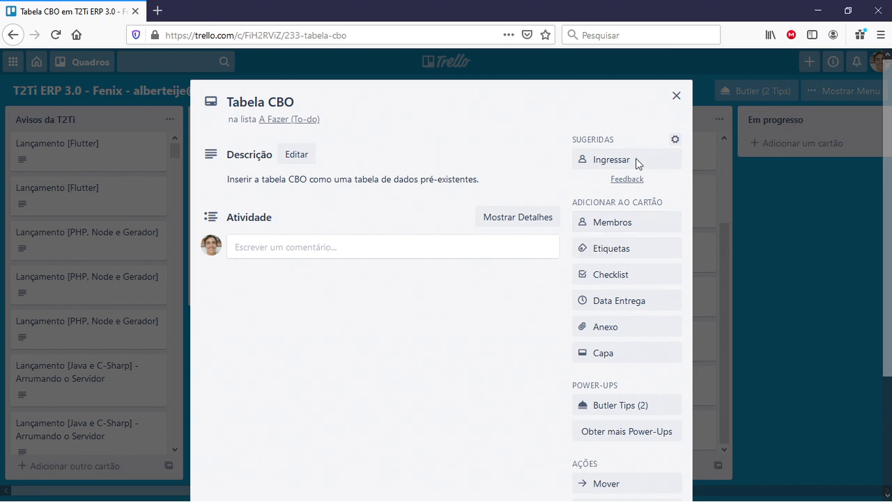
pyautogui.click(676, 95)
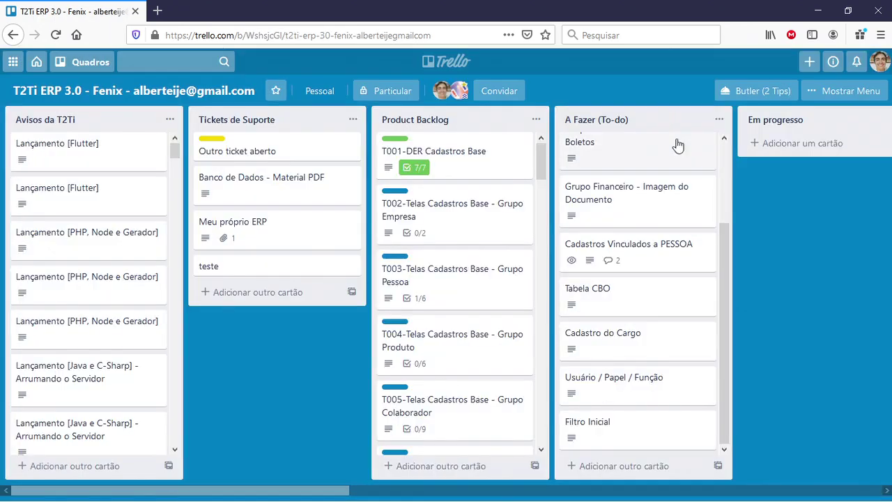
pyautogui.click(629, 340)
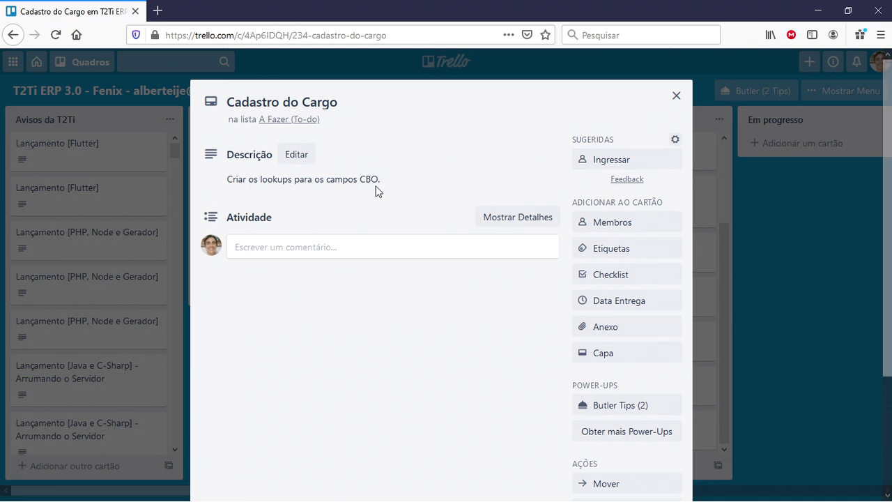
# Switch back to T2Ti ERP Fenix, recheck the Cargo form's CBO 1994 and CBO 2002 fields, and return to the Cadastros page
pyautogui.hotkey('alt', 'Tab')
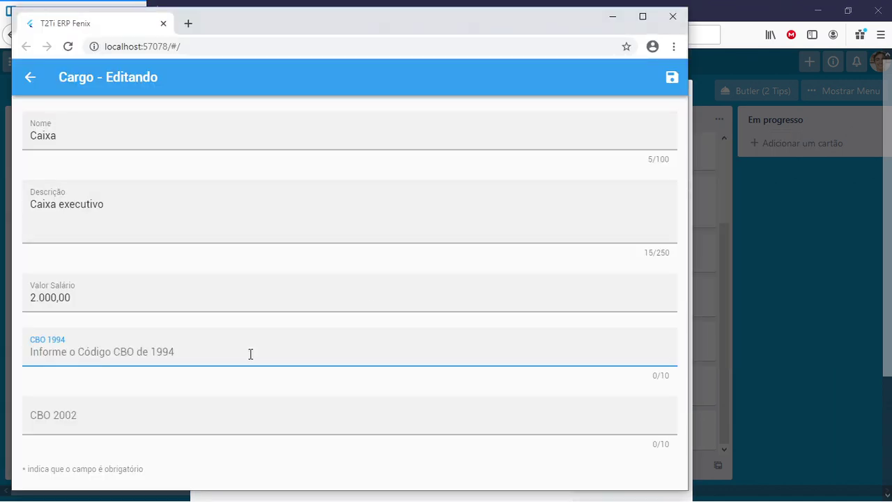
pyautogui.click(169, 414)
pyautogui.click(132, 347)
pyautogui.click(89, 420)
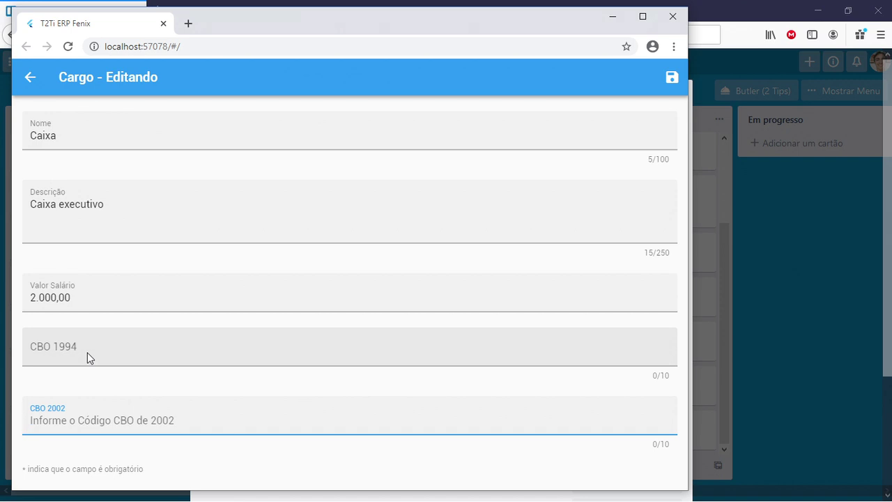
pyautogui.click(87, 352)
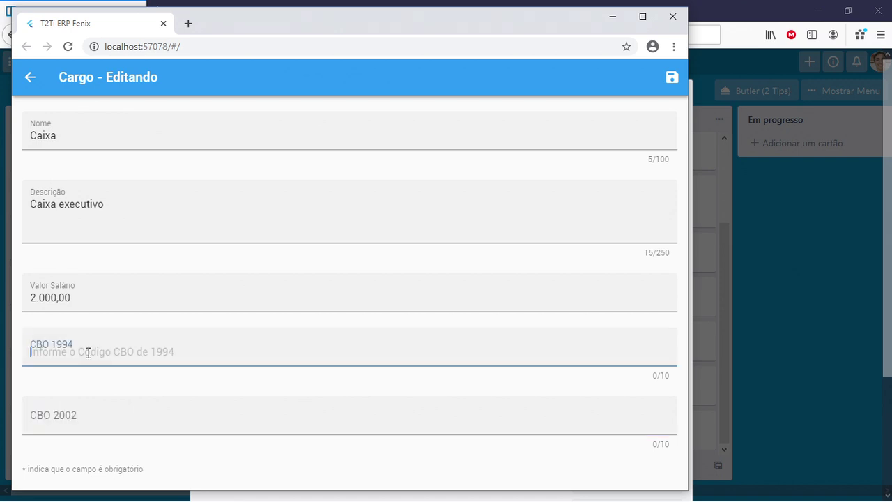
pyautogui.click(76, 425)
pyautogui.click(31, 81)
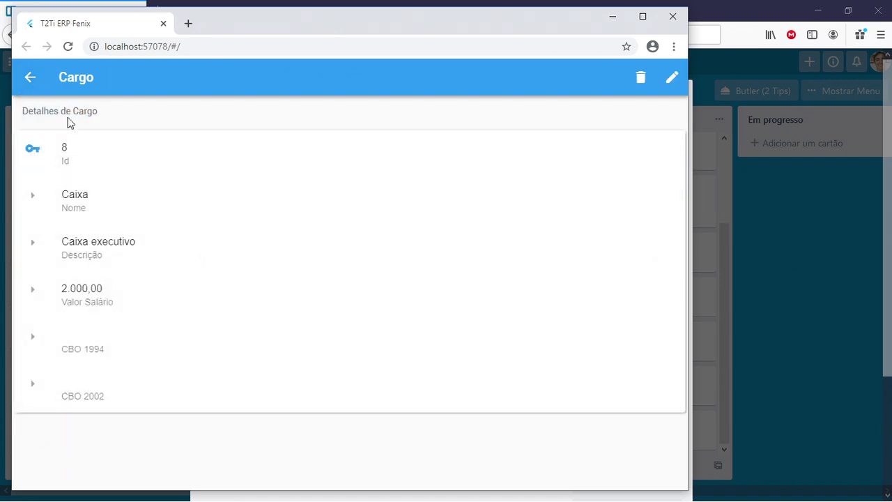
pyautogui.click(27, 78)
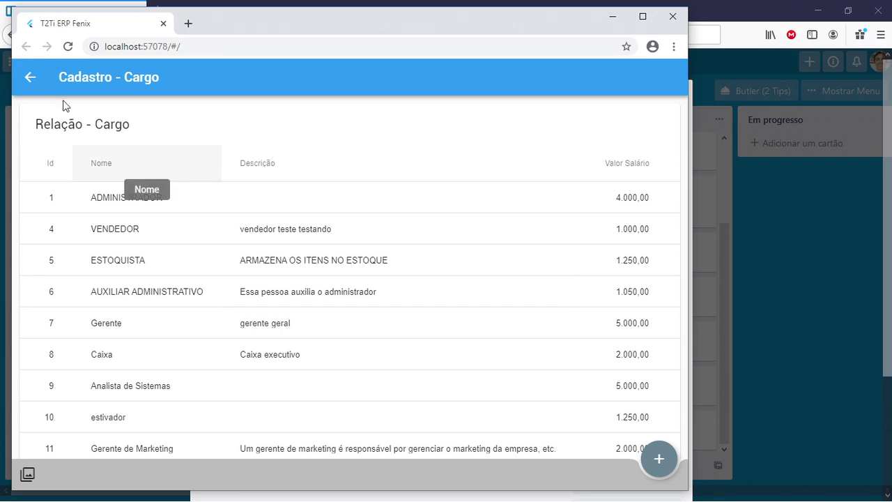
pyautogui.click(28, 68)
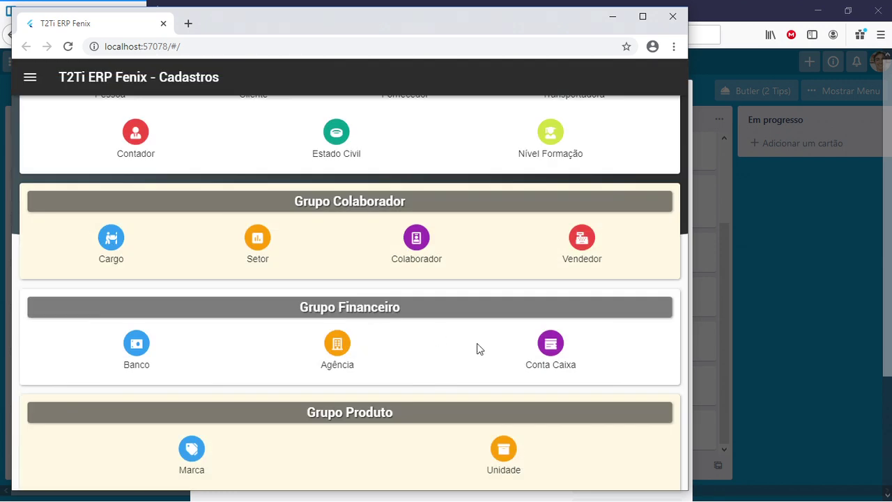
# Open the PRODUTO 2 record from the Produto list for editing
pyautogui.moveTo(477, 343); pyautogui.dragTo(477, 285)
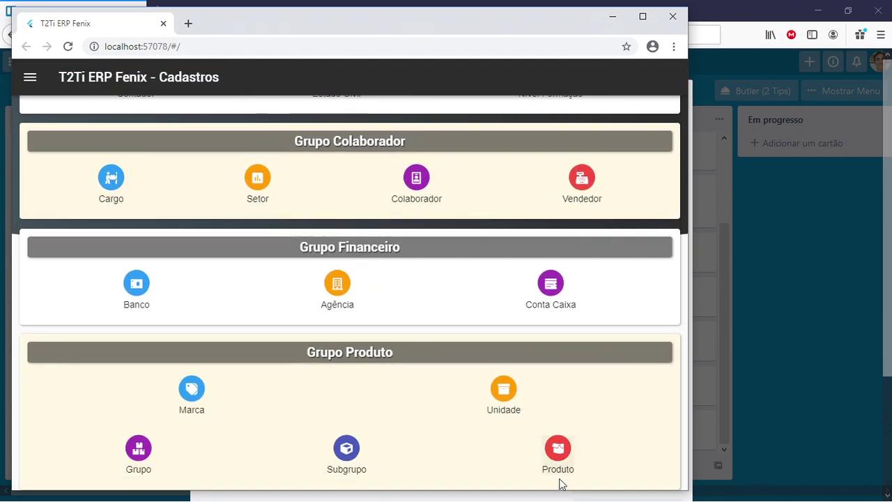
pyautogui.click(562, 453)
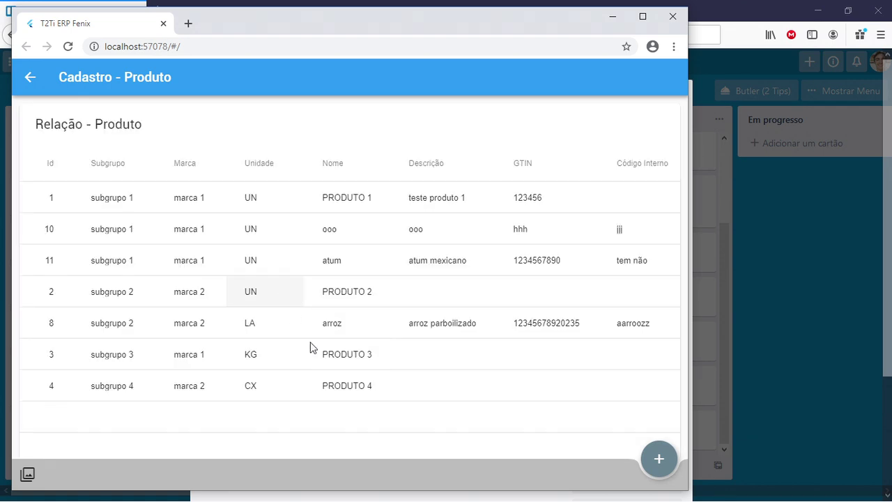
pyautogui.click(291, 309)
pyautogui.moveTo(336, 386); pyautogui.dragTo(320, 188)
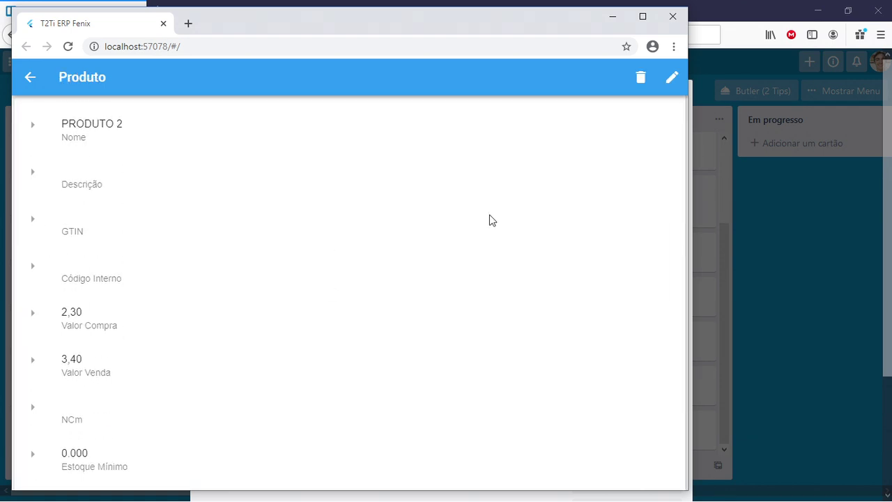
pyautogui.click(671, 78)
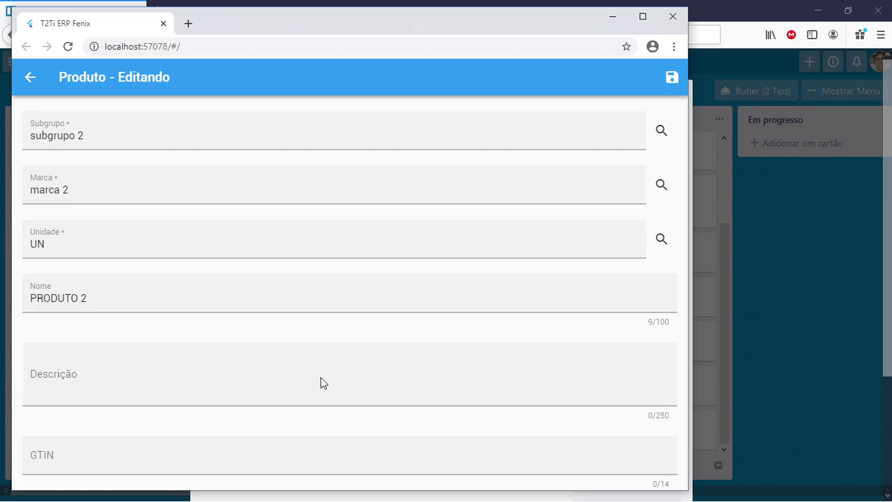
# Fill in PRODUTO 2's NCM with 55555555, try to leave the form and choose to keep editing
pyautogui.moveTo(309, 436); pyautogui.dragTo(309, 161)
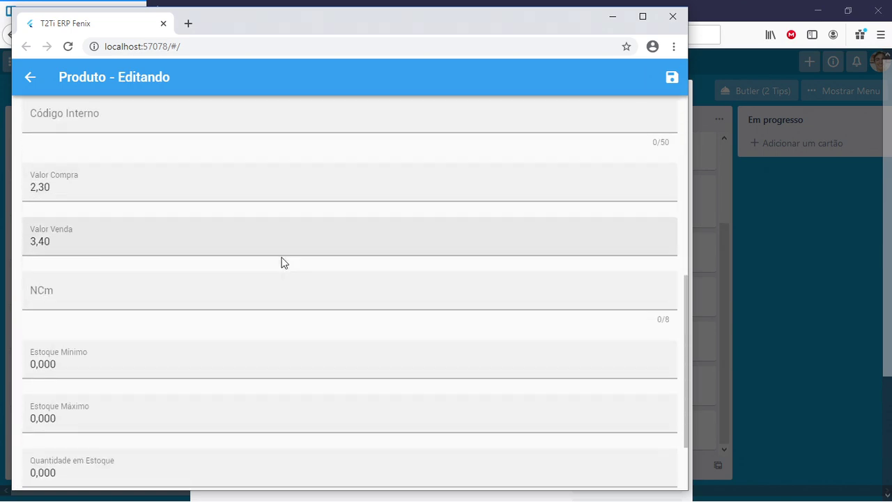
pyautogui.click(40, 293)
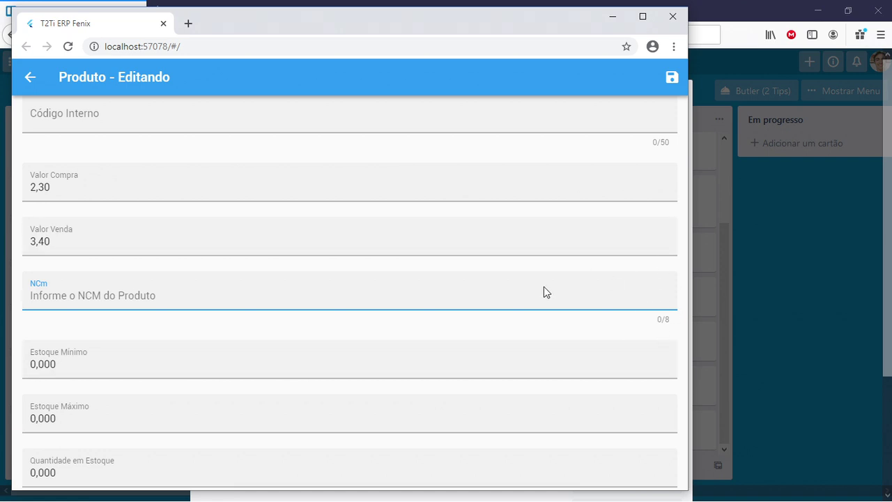
pyautogui.write('55555555')
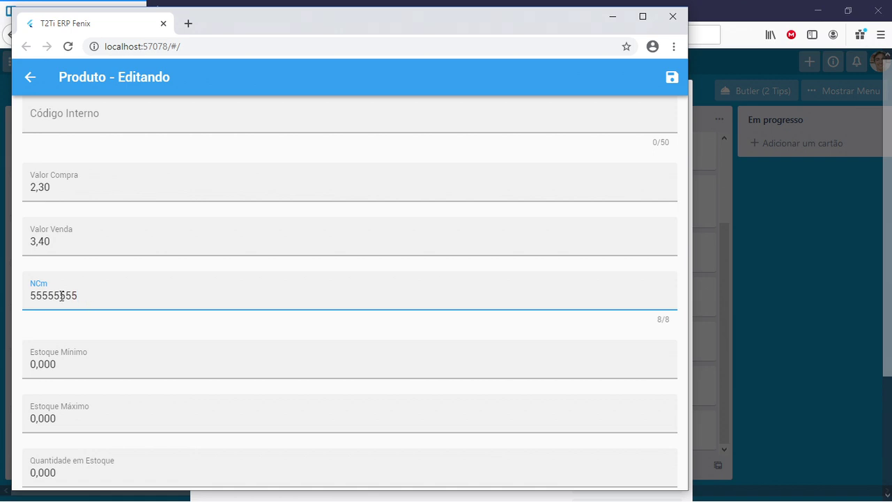
pyautogui.click(29, 89)
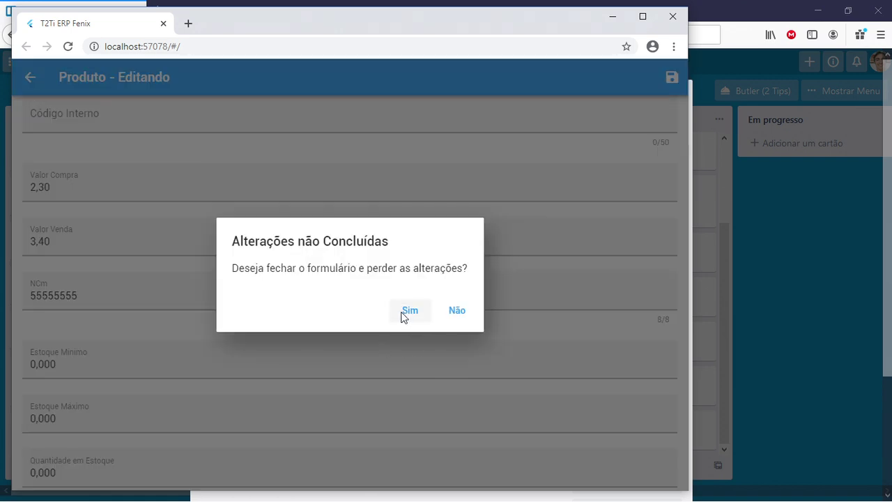
pyautogui.click(455, 313)
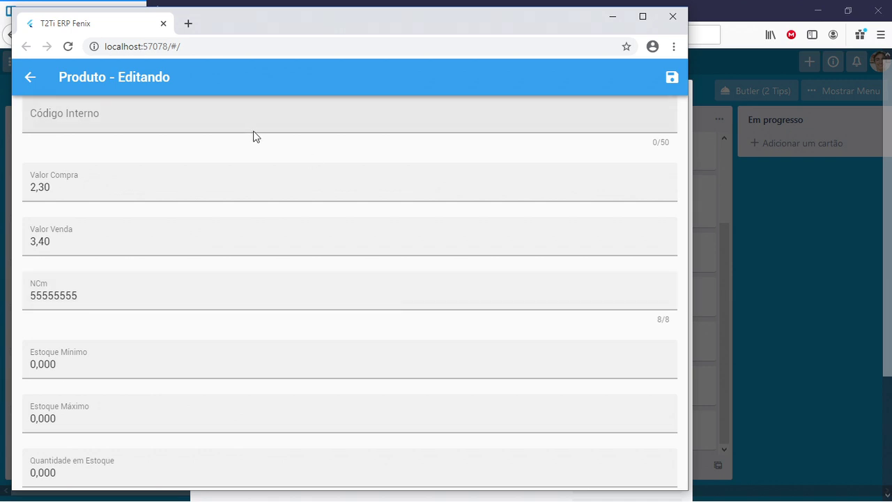
# Close the Produto form discarding the unsaved changes, and return to the Cadastros page
pyautogui.click(28, 81)
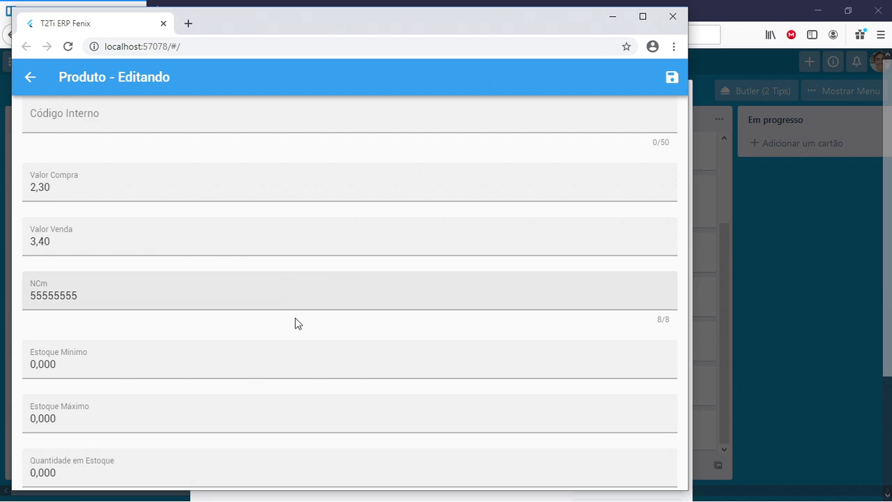
pyautogui.click(29, 75)
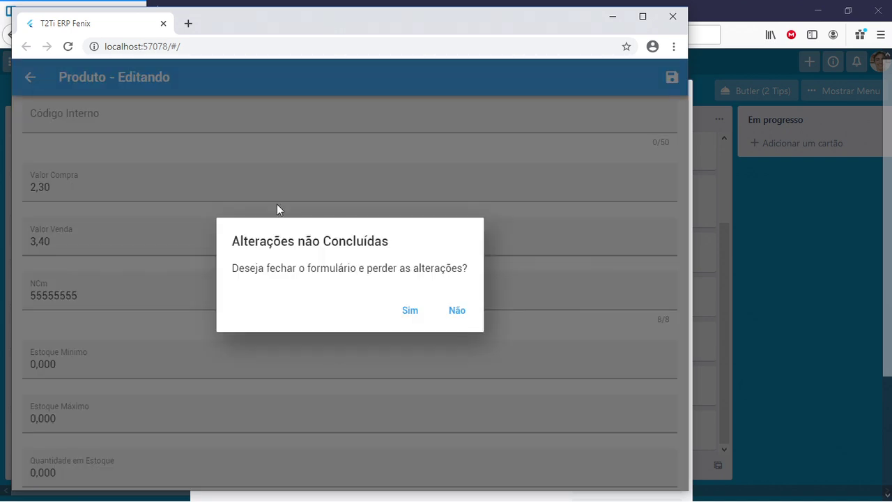
pyautogui.click(409, 310)
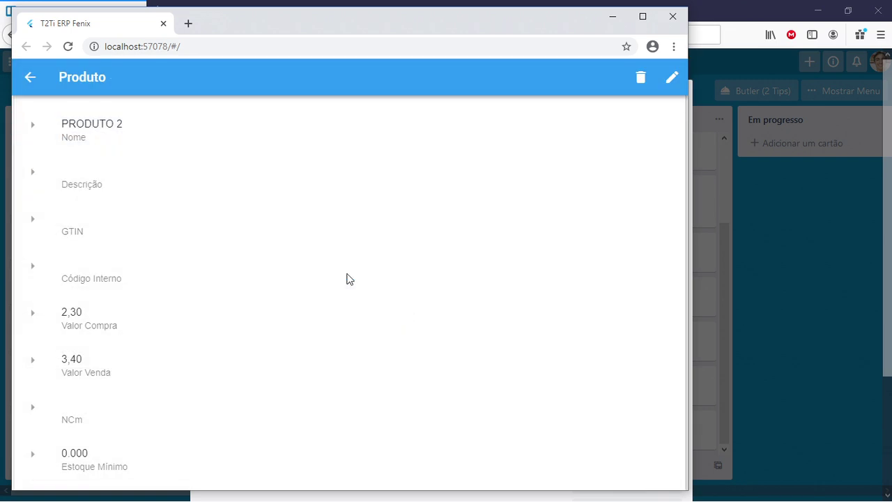
pyautogui.click(23, 75)
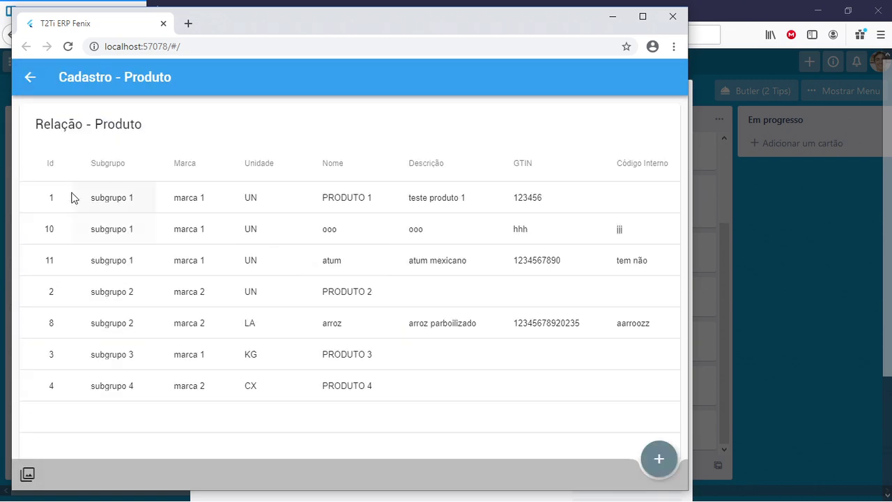
pyautogui.click(29, 76)
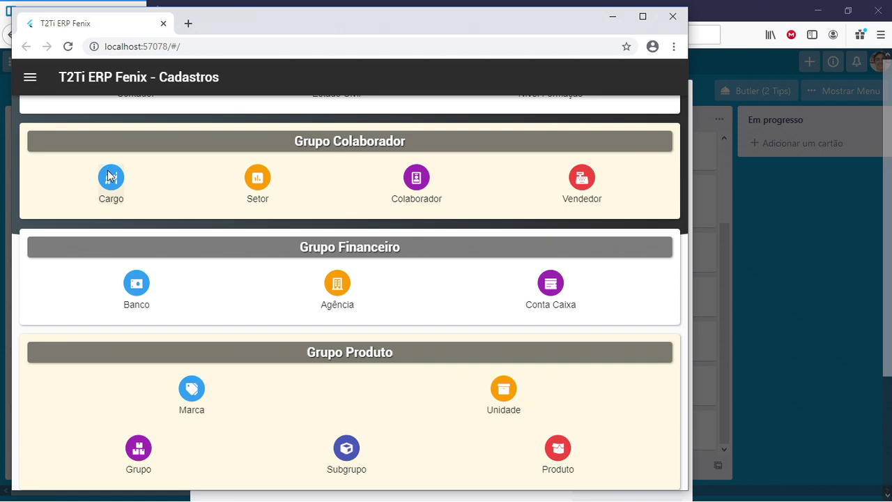
# Look at the Setor list, return to Cadastros and open a blank Colaborador form
pyautogui.click(246, 177)
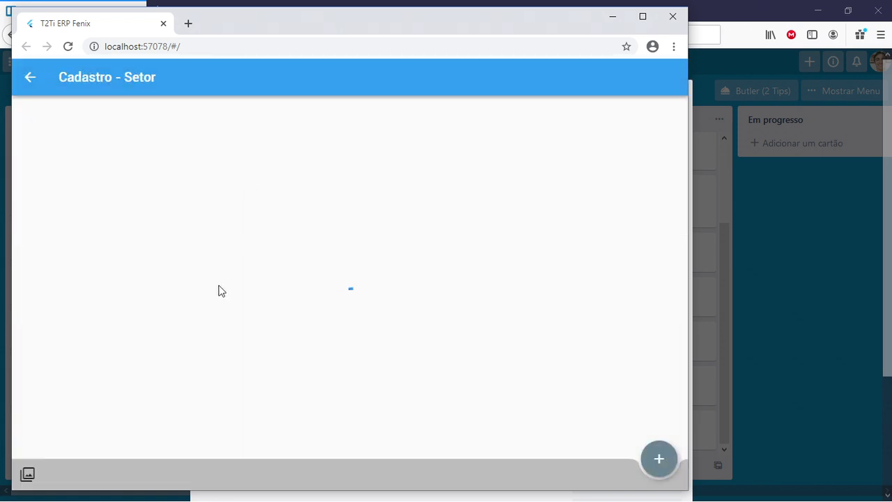
pyautogui.click(32, 82)
pyautogui.click(441, 182)
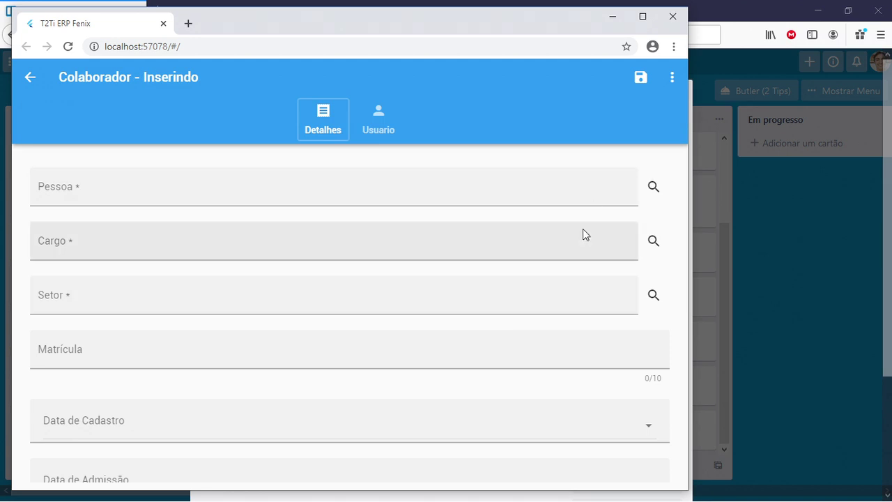
pyautogui.click(30, 77)
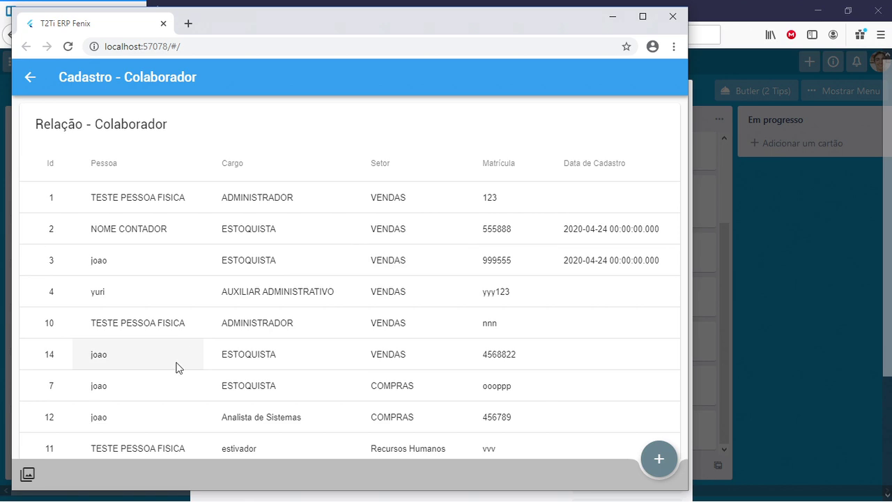
pyautogui.click(176, 367)
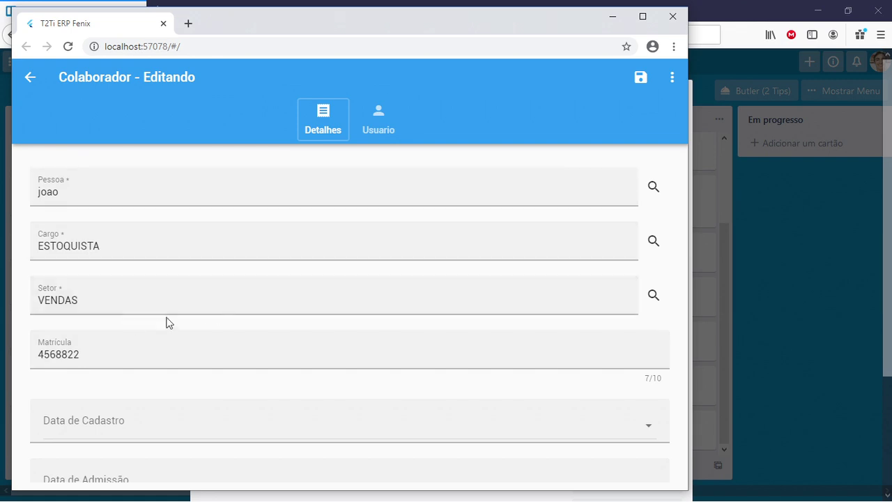
pyautogui.click(374, 131)
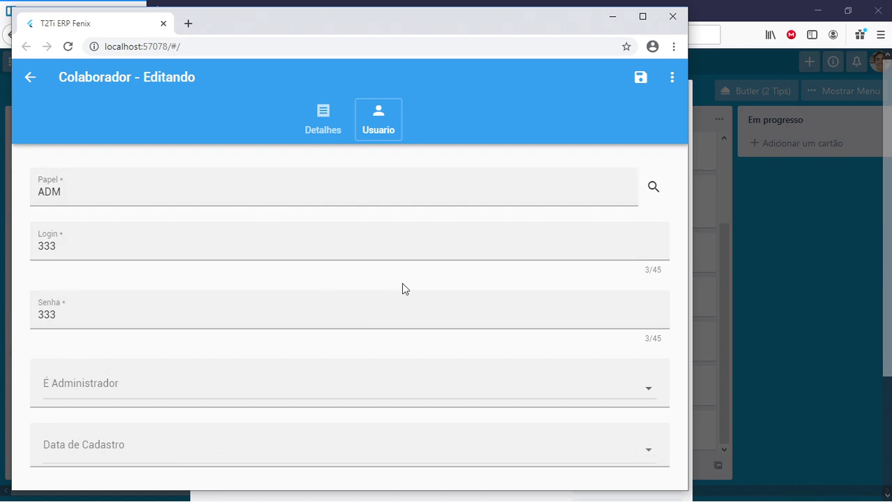
# Switch to Trello, read the Usuário / Papel / Função card's description and go back to the Colaborador form
pyautogui.click(801, 286)
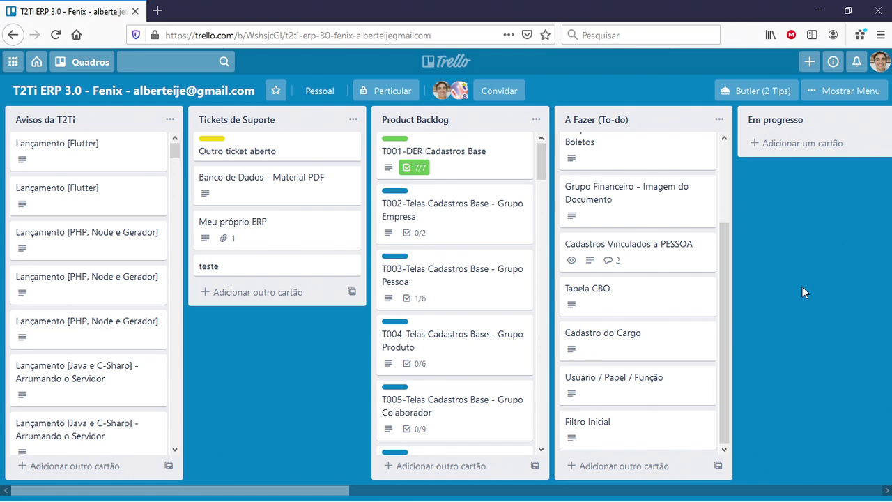
pyautogui.click(655, 383)
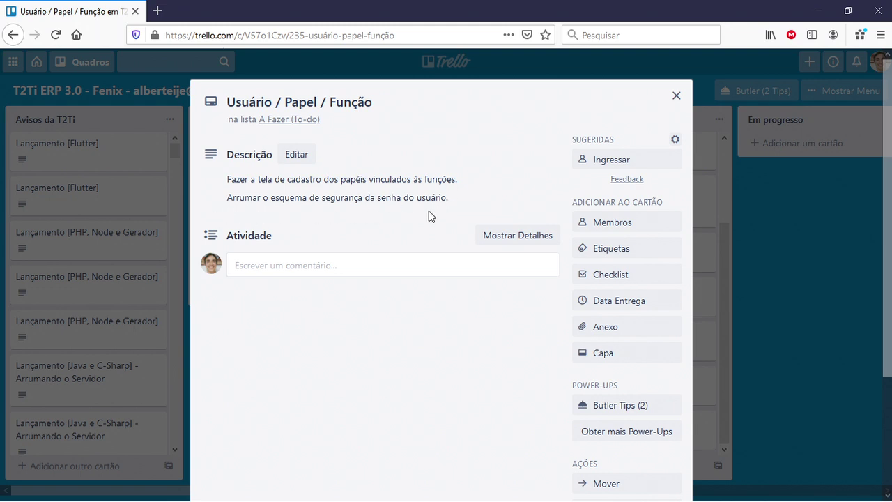
pyautogui.hotkey('alt', 'Tab')
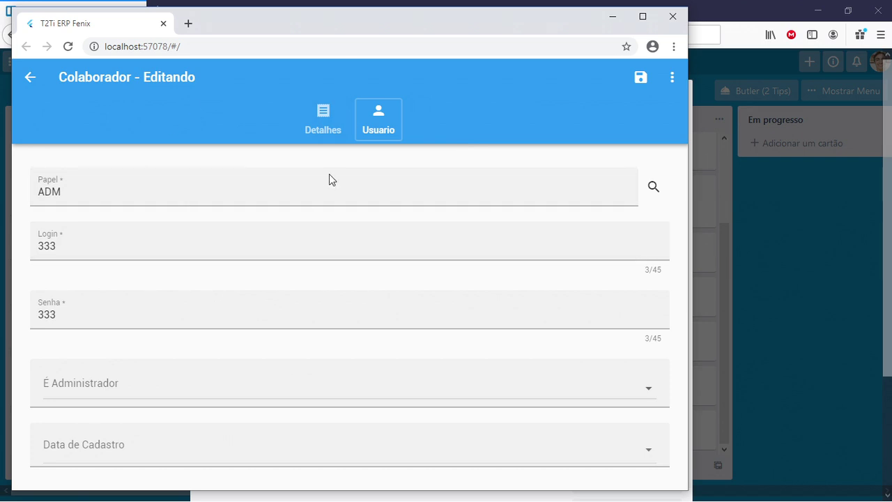
# Switch to SQLyog, open the usuario table's data and examine the SENHA values of the last rows
pyautogui.hotkey('alt', 'Tab')
pyautogui.hotkey('alt', 'Tab')
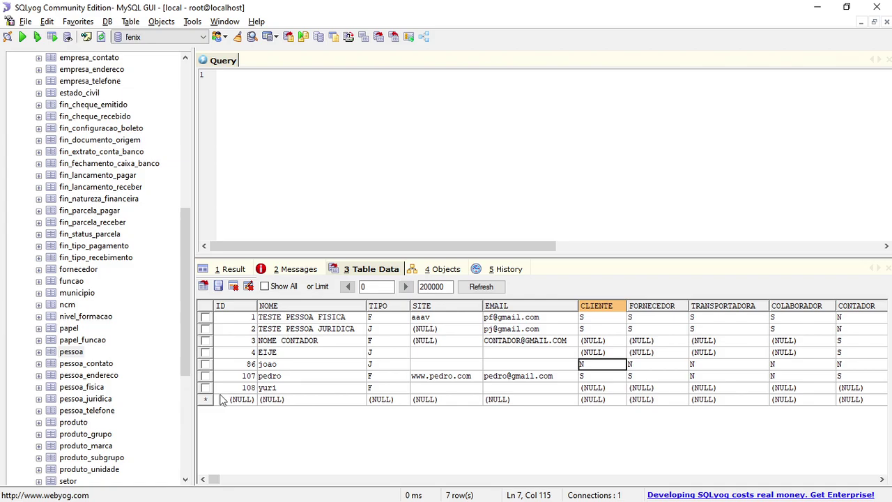
pyautogui.moveTo(181, 350); pyautogui.dragTo(167, 460)
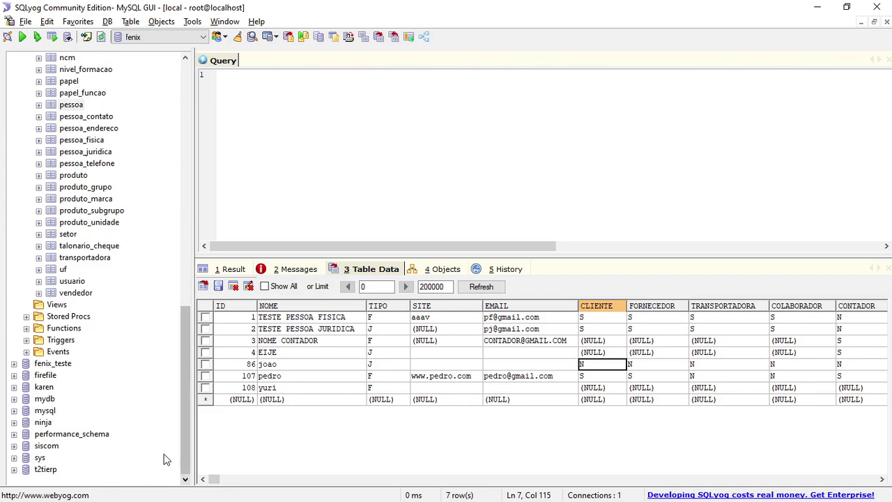
pyautogui.click(66, 282)
pyautogui.click(447, 423)
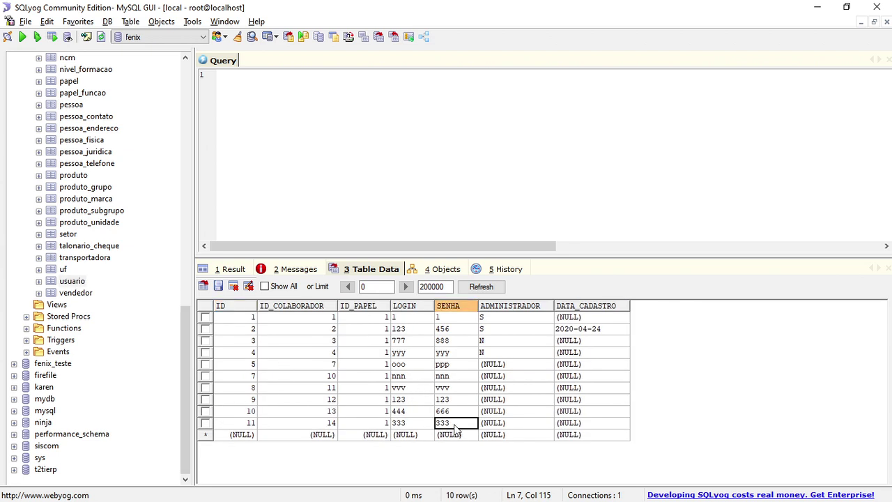
pyautogui.click(447, 413)
pyautogui.click(447, 400)
pyautogui.click(447, 411)
pyautogui.click(447, 423)
# Switch to Trello, reread the Usuário / Papel / Função card against the usuario table and close the card
pyautogui.hotkey('alt', 'Tab')
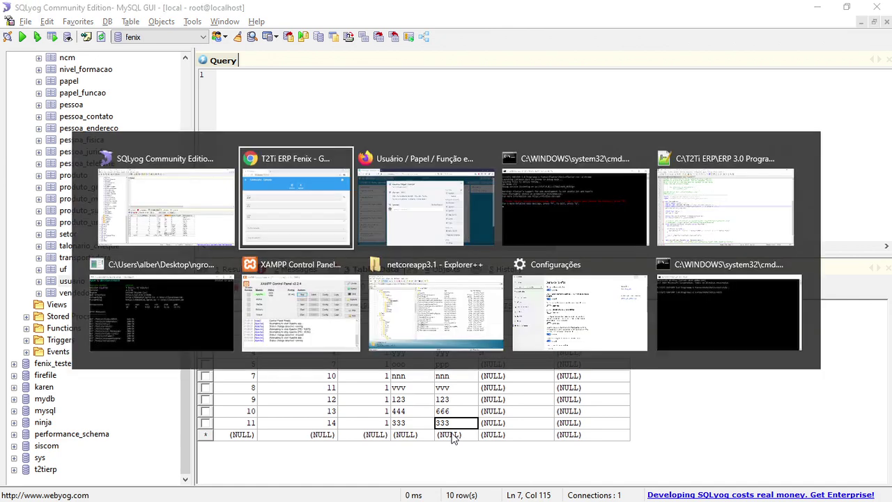
pyautogui.hotkey('alt', 'Tab')
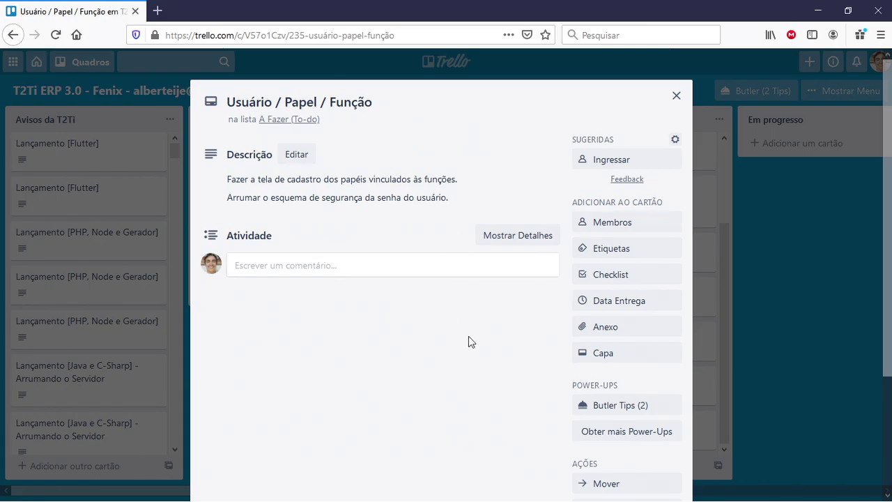
pyautogui.hotkey('alt', 'Tab')
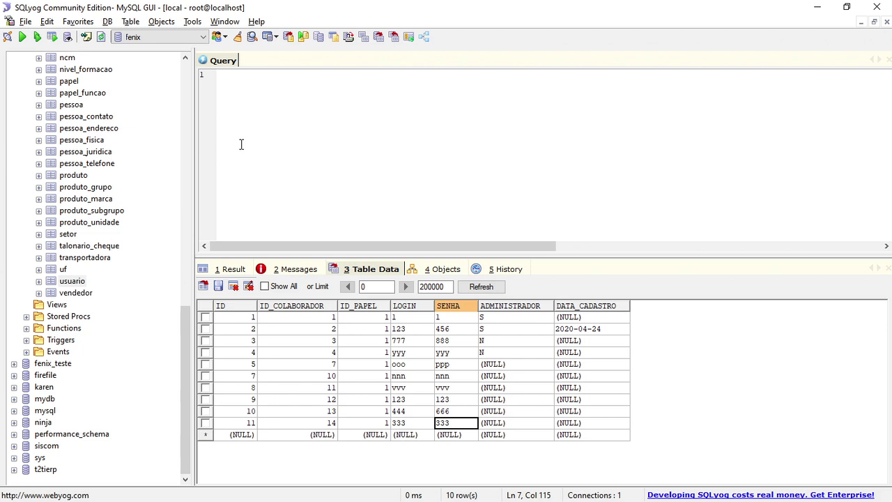
pyautogui.hotkey('alt', 'Tab')
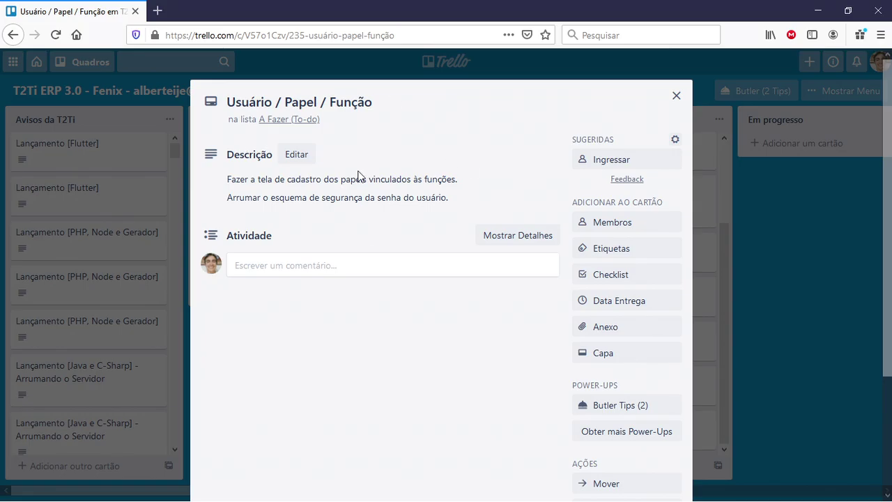
pyautogui.click(676, 95)
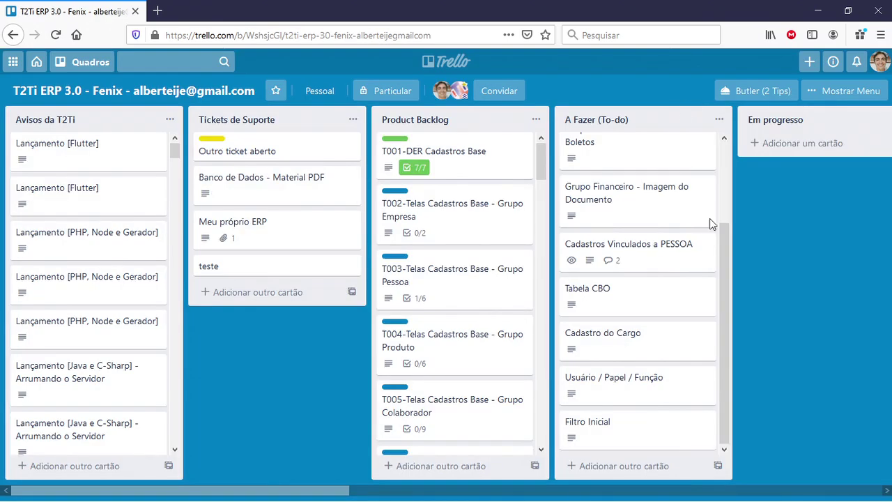
# Switch to T2Ti ERP Fenix, leave the Colaborador record and return to the Cadastros page
pyautogui.hotkey('alt', 'Tab')
pyautogui.press('Tab')
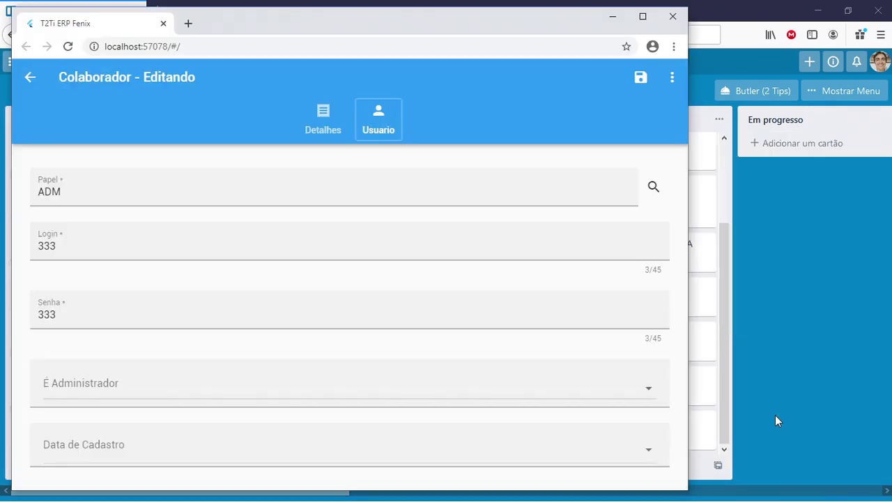
pyautogui.click(32, 76)
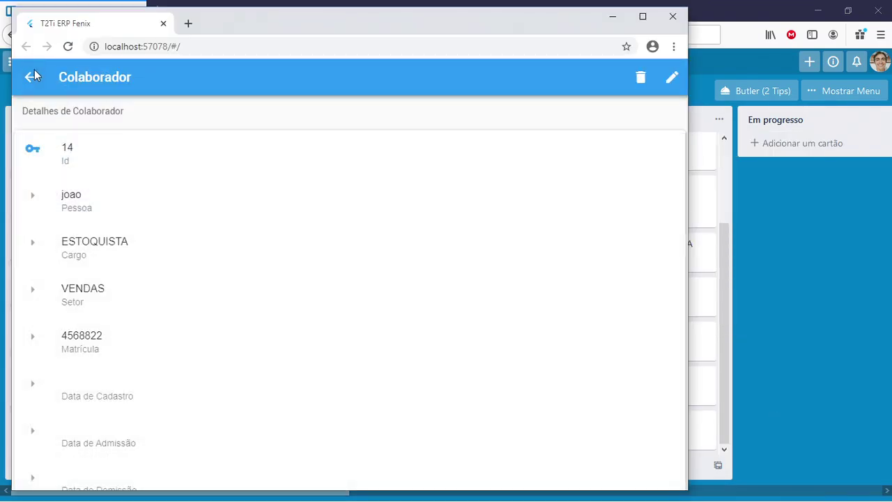
pyautogui.click(32, 77)
pyautogui.click(32, 77)
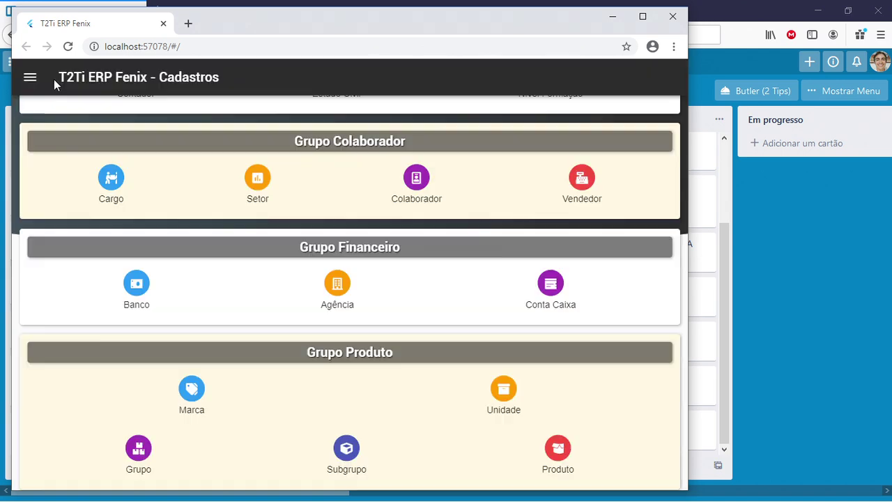
# Start a new Vendedor, search its Colaborador lookup by Matrícula for "o" and check the other search columns available
pyautogui.click(582, 182)
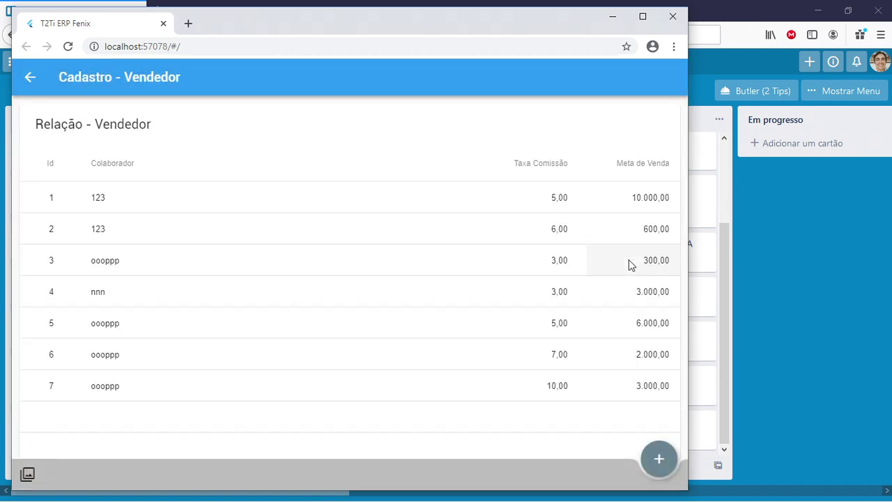
pyautogui.click(659, 454)
pyautogui.click(659, 132)
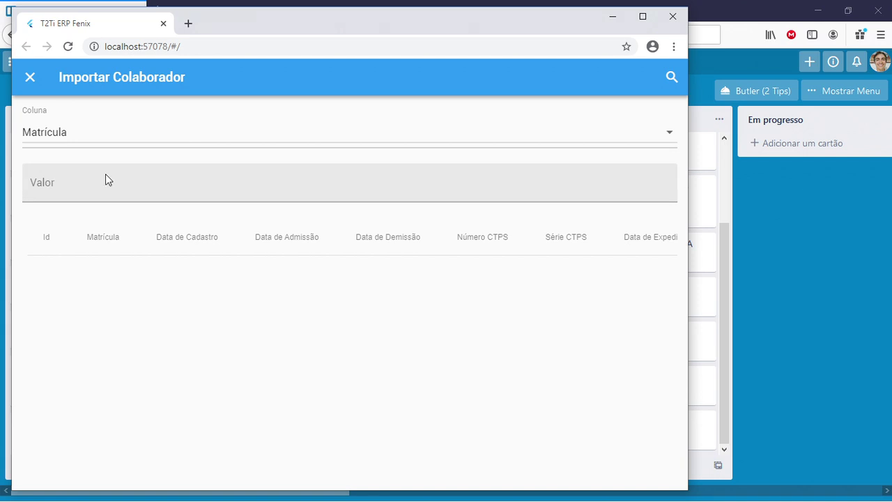
pyautogui.click(85, 182)
pyautogui.write('0')
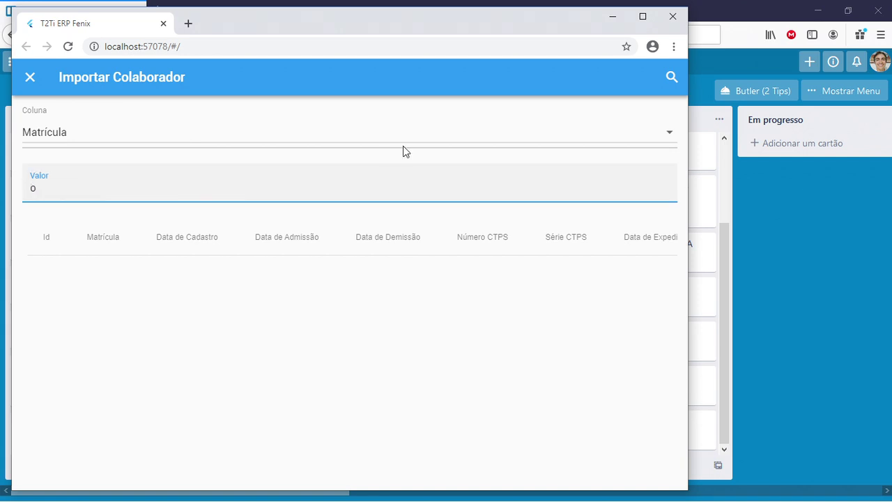
pyautogui.click(664, 67)
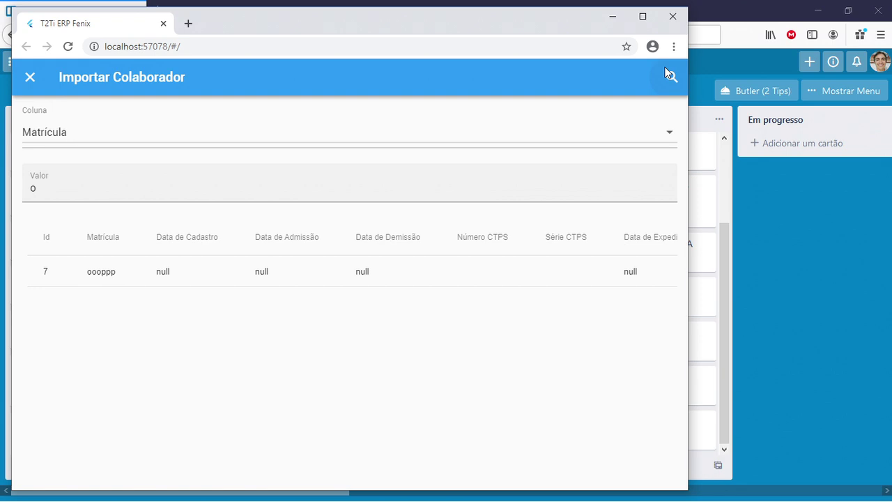
pyautogui.click(189, 134)
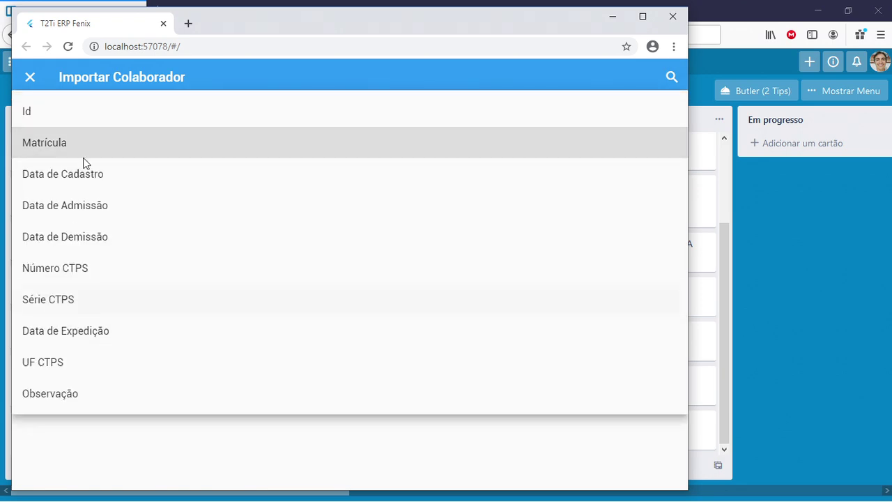
pyautogui.click(143, 456)
# Switch to SQLyog and examine the colaborador table's data
pyautogui.hotkey('alt', 'Tab')
pyautogui.hotkey('alt', 'Tab')
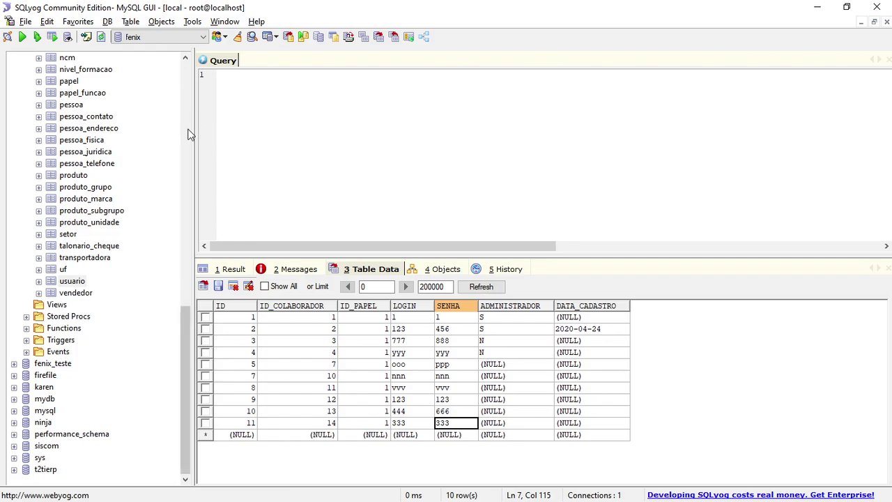
pyautogui.click(188, 132)
pyautogui.click(80, 128)
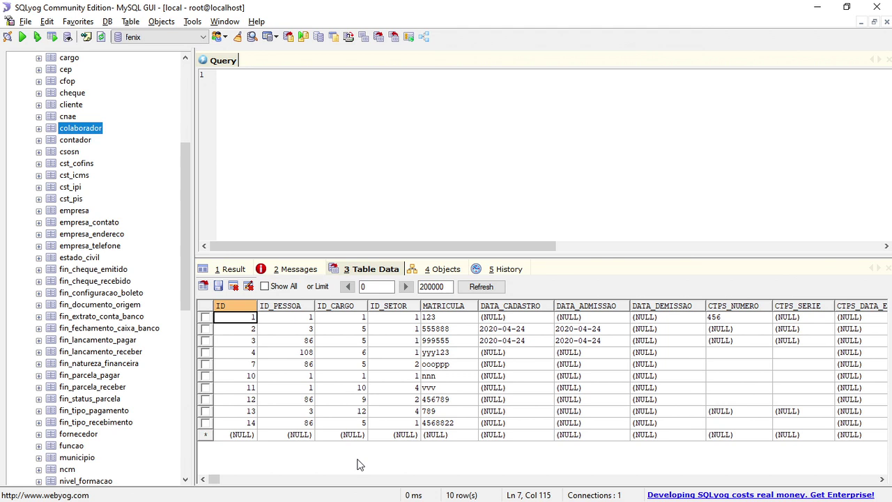
# Switch to T2Ti ERP Fenix, close the Colaborador lookup and the Vendedor form, and return to the Cadastros page
pyautogui.hotkey('alt', 'Tab')
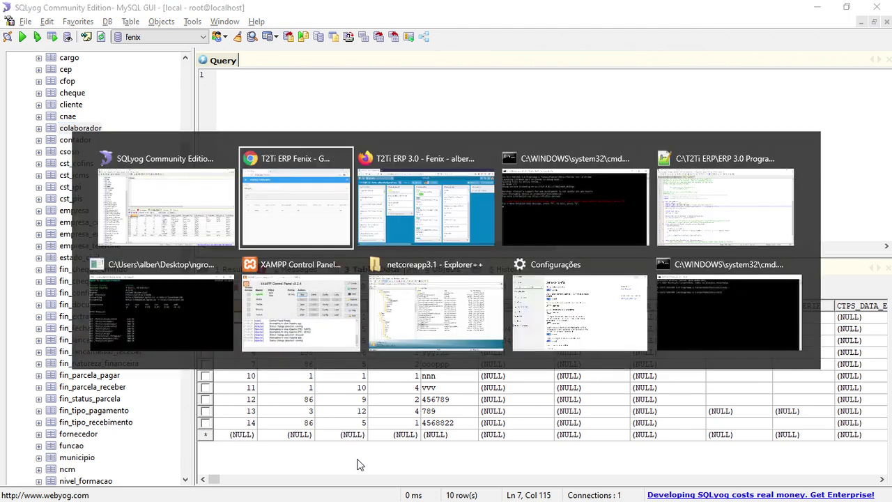
pyautogui.click(32, 82)
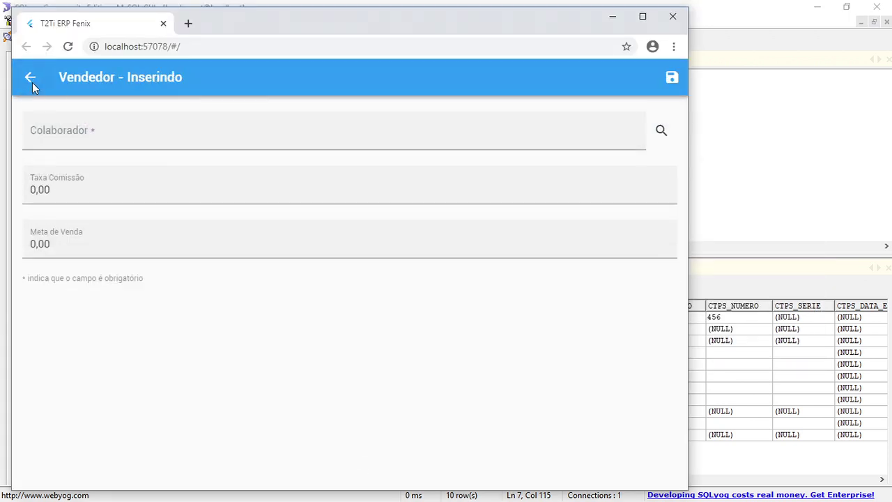
pyautogui.click(32, 82)
pyautogui.click(32, 82)
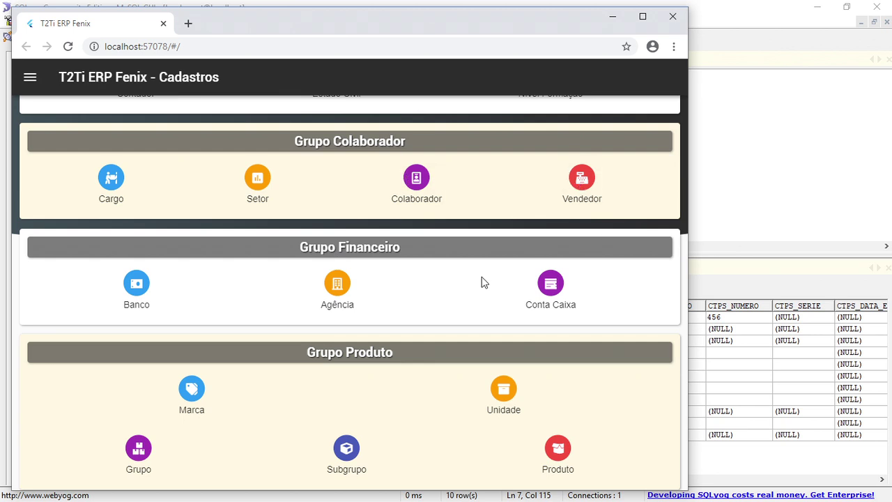
# Switch to SQLyog and open the usuario table's column information
pyautogui.hotkey('alt', 'Tab')
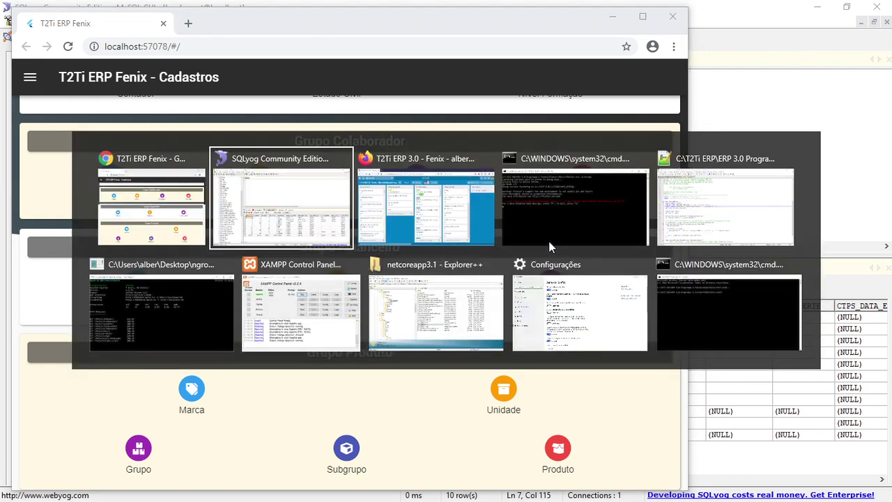
pyautogui.moveTo(187, 273); pyautogui.dragTo(185, 404)
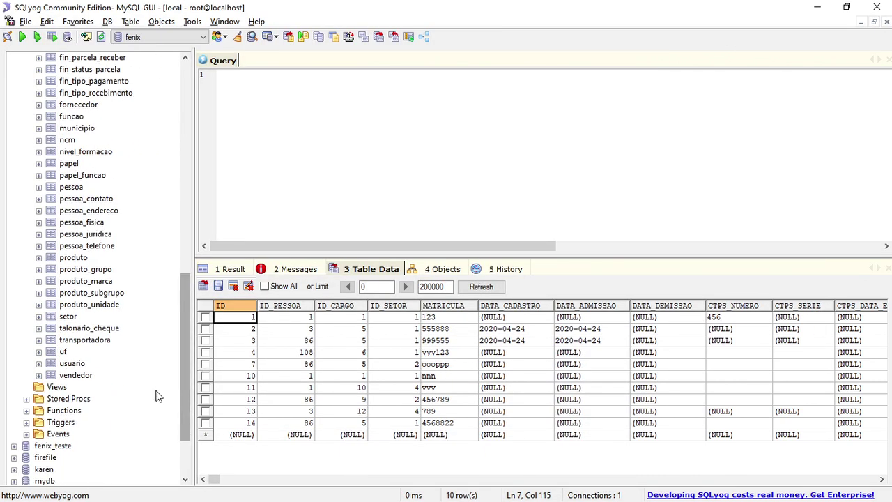
pyautogui.click(70, 366)
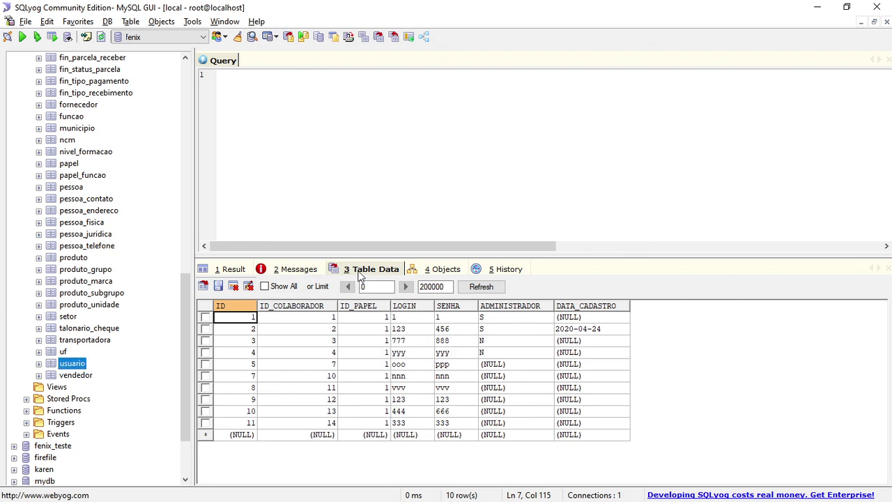
pyautogui.click(444, 268)
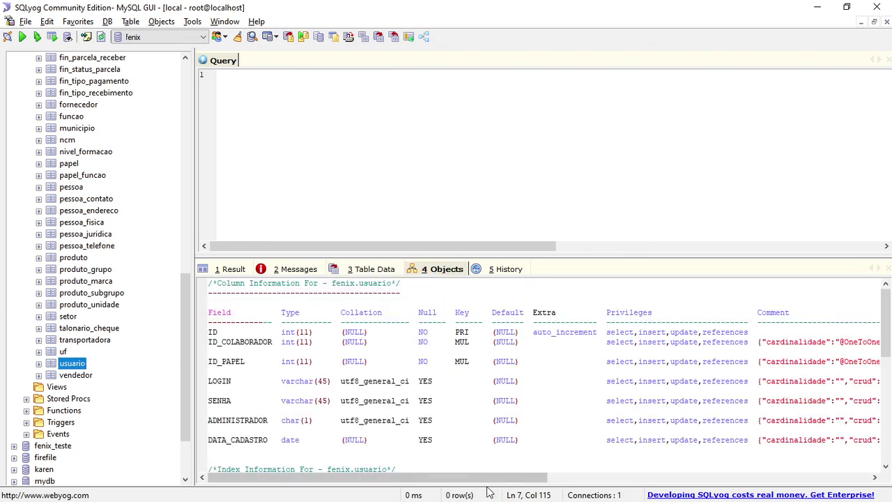
# Examine the comment of the usuario table's ID_COLABORADOR field, including its cardinality, crud and side settings
pyautogui.moveTo(222, 342); pyautogui.dragTo(273, 342)
pyautogui.moveTo(497, 479); pyautogui.dragTo(608, 480)
pyautogui.moveTo(617, 342); pyautogui.dragTo(810, 344)
pyautogui.click(810, 343)
pyautogui.click(783, 343)
pyautogui.moveTo(706, 343); pyautogui.dragTo(744, 342)
pyautogui.moveTo(817, 342); pyautogui.dragTo(544, 345)
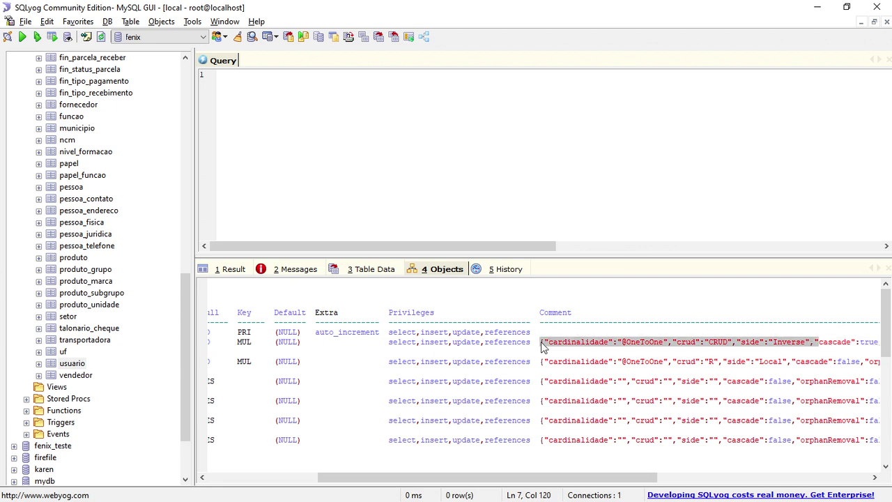
# Examine the comment of the vendedor table's ID_COLABORADOR field, including its cardinality, crud and side settings
pyautogui.click(69, 377)
pyautogui.moveTo(275, 342); pyautogui.dragTo(207, 342)
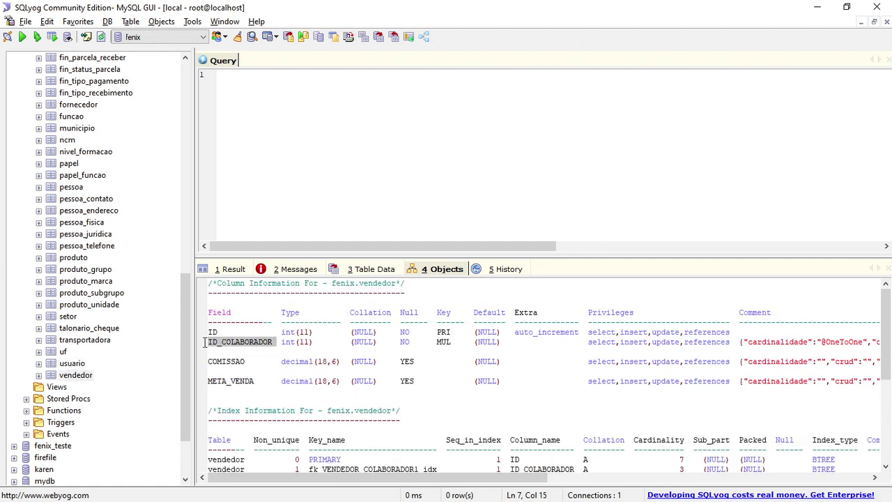
pyautogui.moveTo(389, 477); pyautogui.dragTo(530, 474)
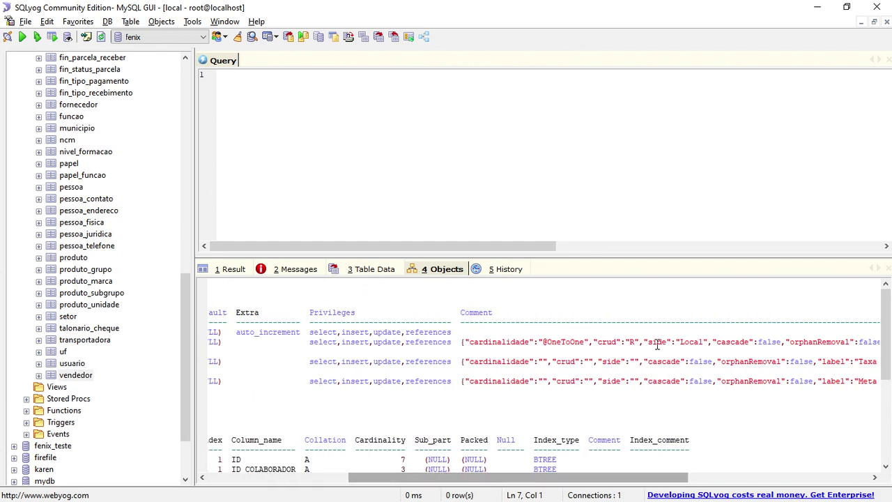
pyautogui.moveTo(638, 340); pyautogui.dragTo(632, 339)
pyautogui.moveTo(544, 341); pyautogui.dragTo(575, 341)
pyautogui.moveTo(612, 341); pyautogui.dragTo(635, 341)
pyautogui.moveTo(715, 341); pyautogui.dragTo(646, 348)
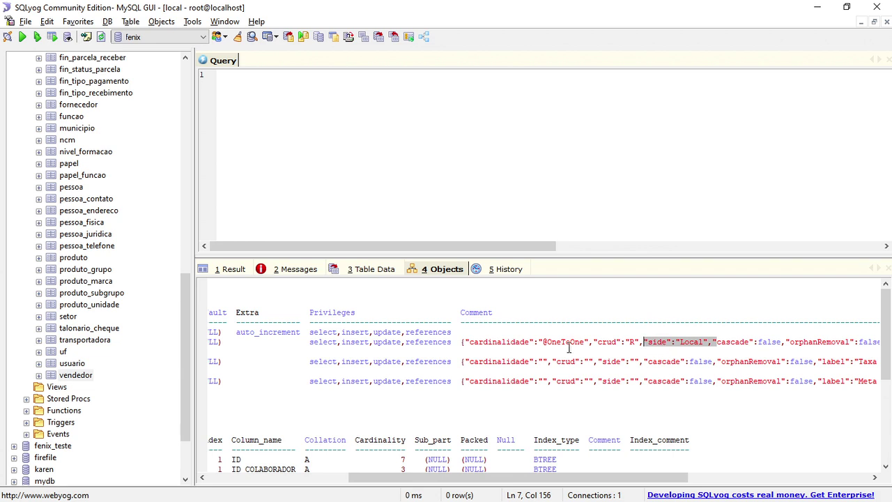
pyautogui.moveTo(704, 342); pyautogui.dragTo(677, 342)
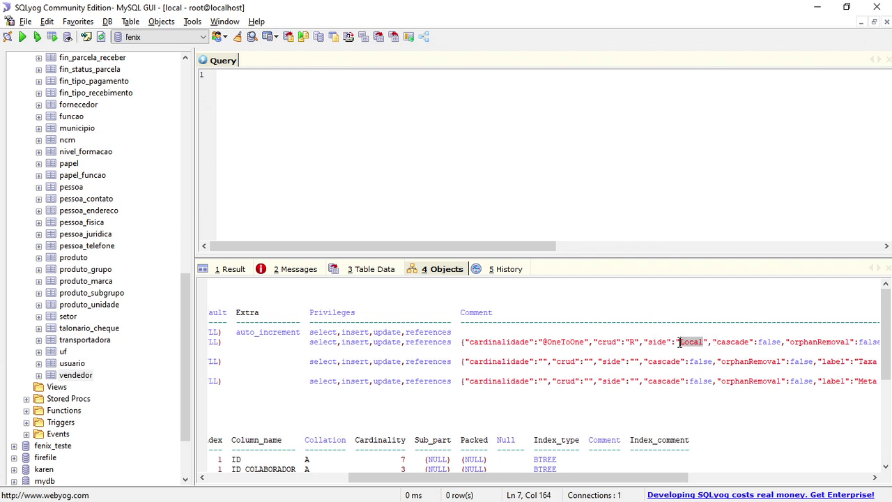
pyautogui.click(633, 342)
# Switch to T2Ti ERP Fenix, add a Conta Caixa record with the Número "caixa php", and open the saved record for editing
pyautogui.hotkey('alt', 'Tab')
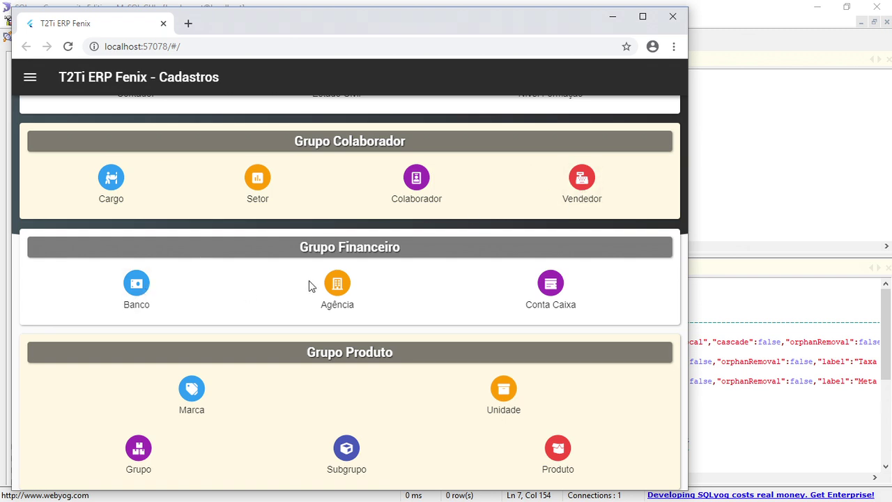
pyautogui.click(553, 283)
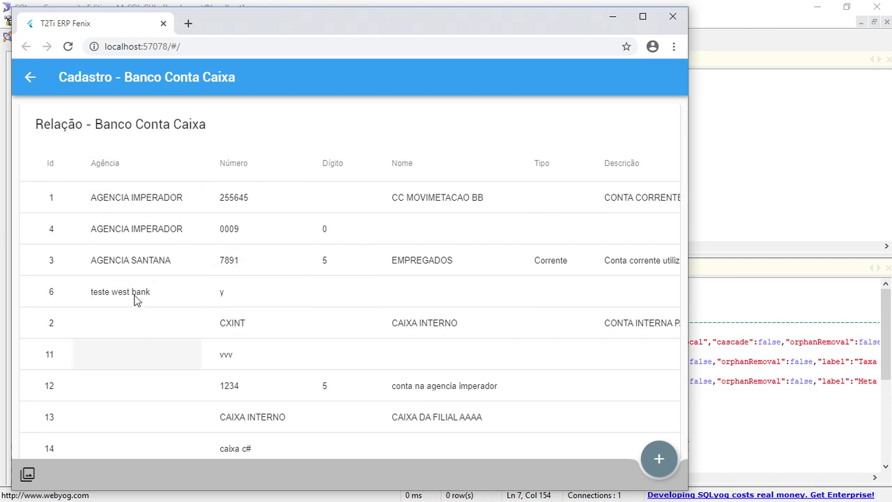
pyautogui.scroll(-2, 135, 334)
pyautogui.click(655, 469)
pyautogui.click(86, 189)
pyautogui.write('caixa php')
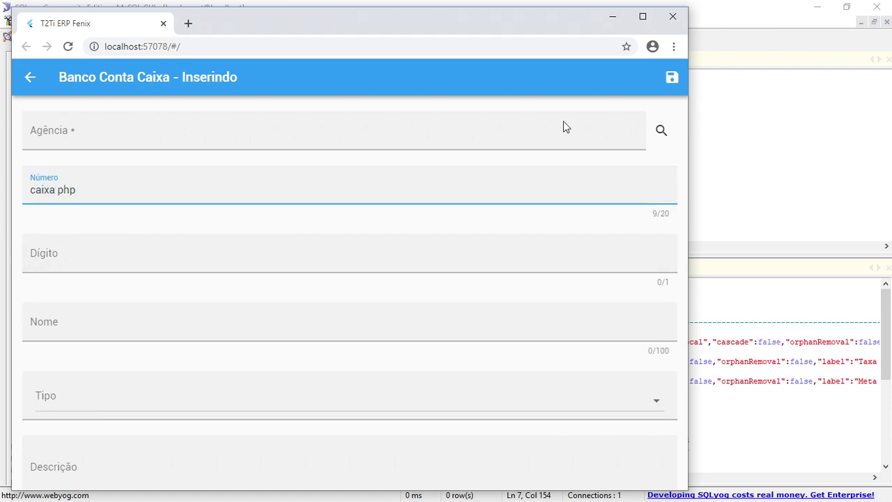
pyautogui.click(679, 84)
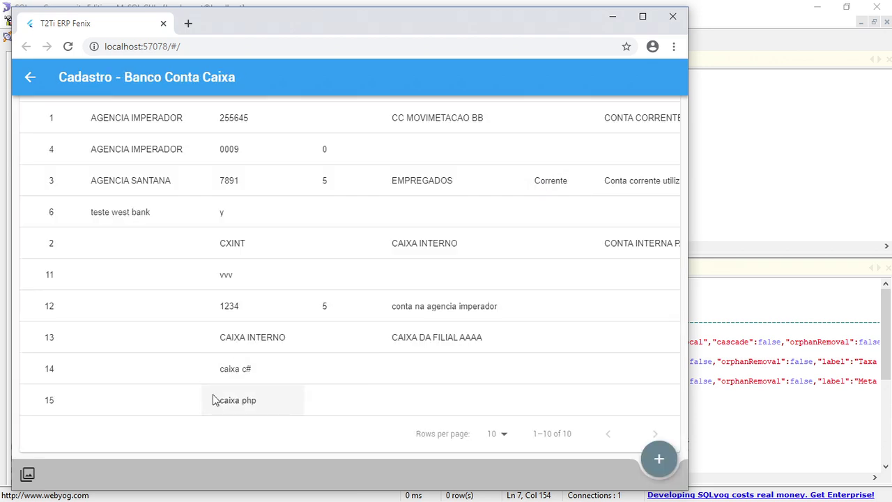
pyautogui.click(123, 406)
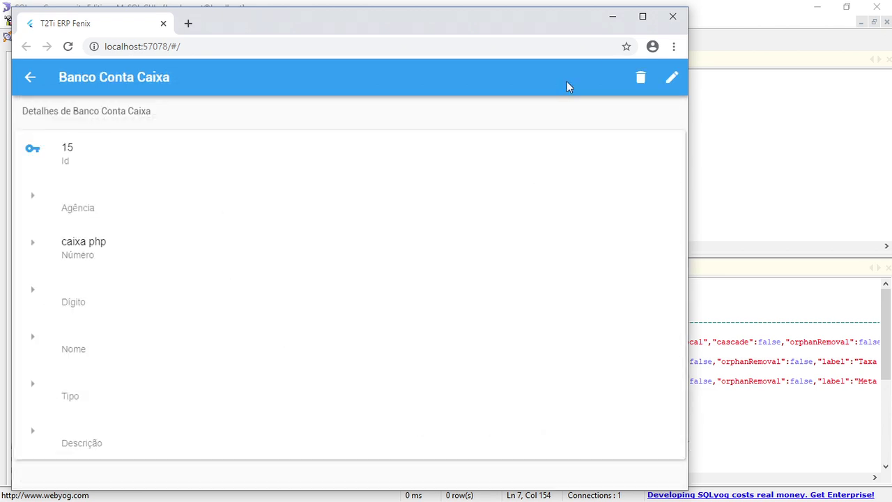
pyautogui.click(684, 80)
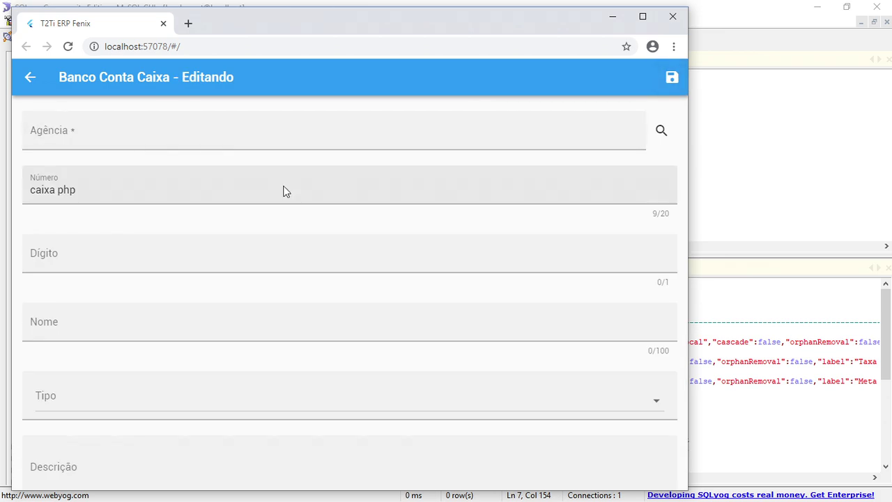
# Switch to SQLyog and check whether the banco_conta_caixa table's ID_BANCO_AGENCIA field allows null values
pyautogui.hotkey('alt', 'Tab')
pyautogui.click(187, 132)
pyautogui.click(116, 133)
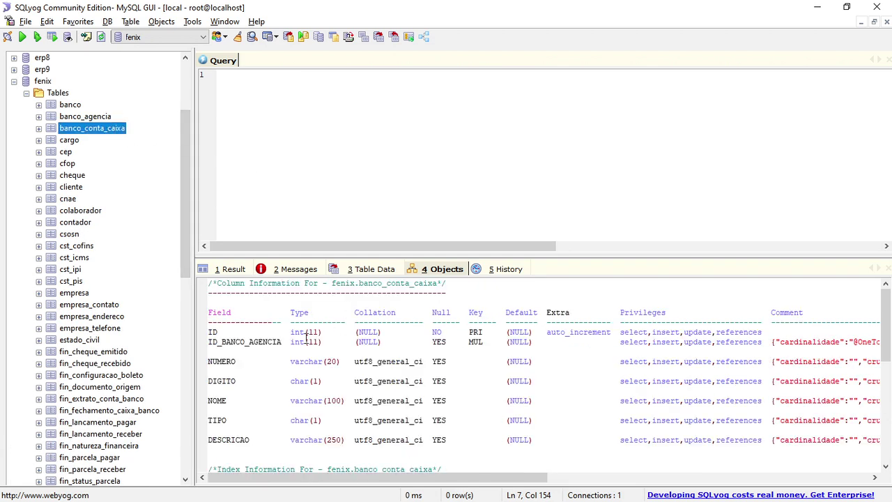
pyautogui.doubleClick(439, 341)
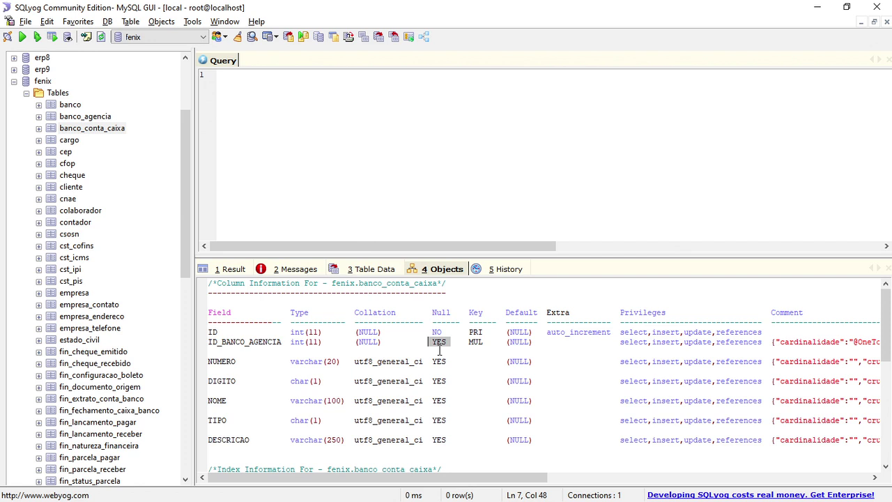
# Switch to T2Ti ERP Fenix, leave the Banco Conta Caixa record unedited, and return to the Cadastros page
pyautogui.hotkey('alt', 'Tab')
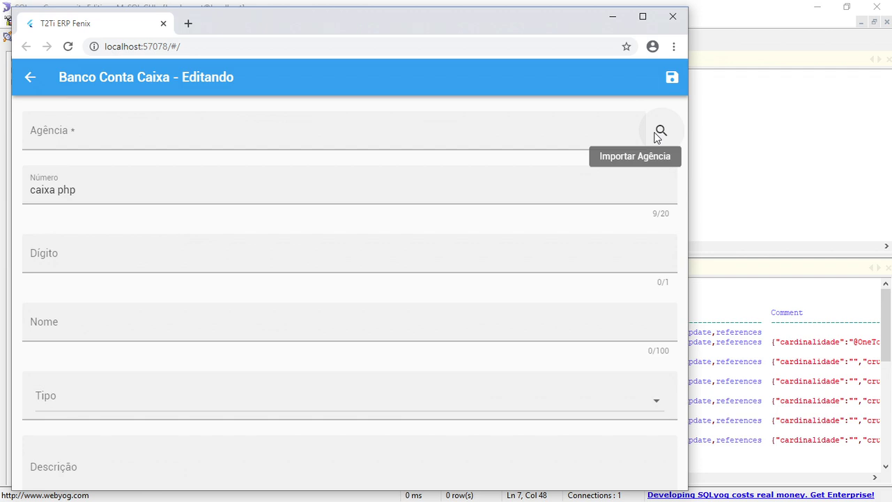
pyautogui.click(22, 79)
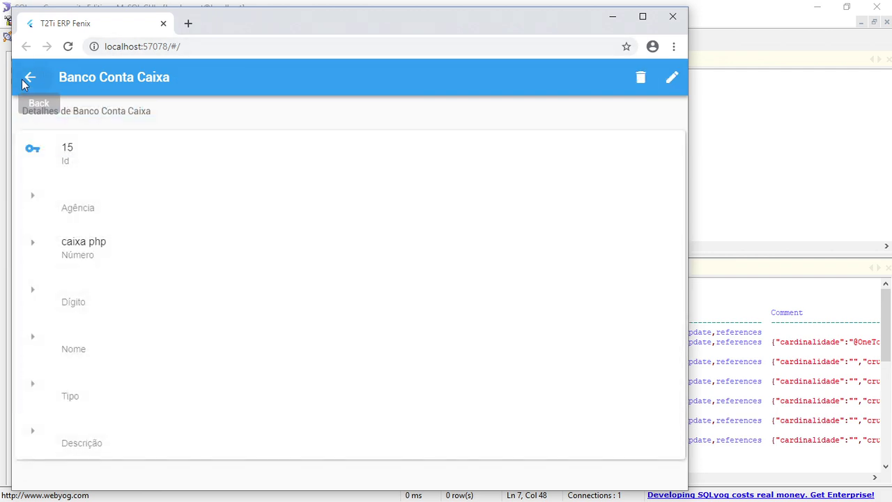
pyautogui.click(22, 79)
pyautogui.click(23, 74)
# View the Marca, Unidade and Grupo lists of the Grupo Produto section, returning to the Cadastros page after each
pyautogui.scroll(-2, 237, 355)
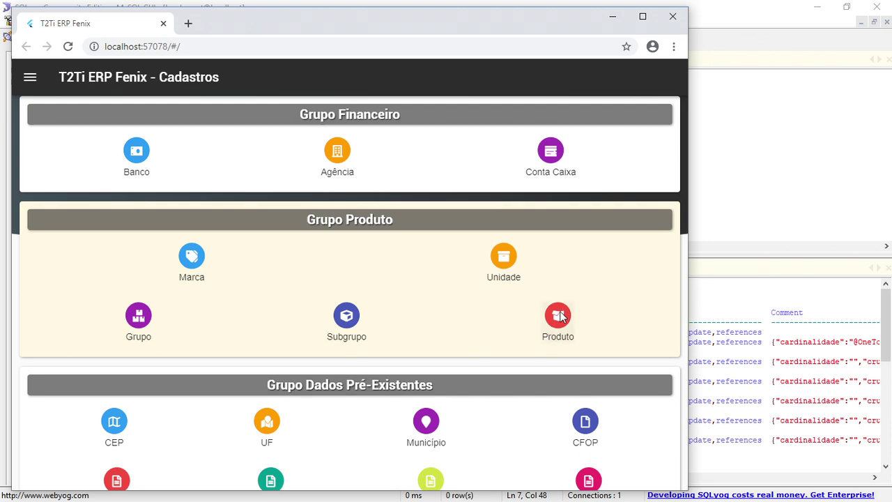
pyautogui.click(195, 258)
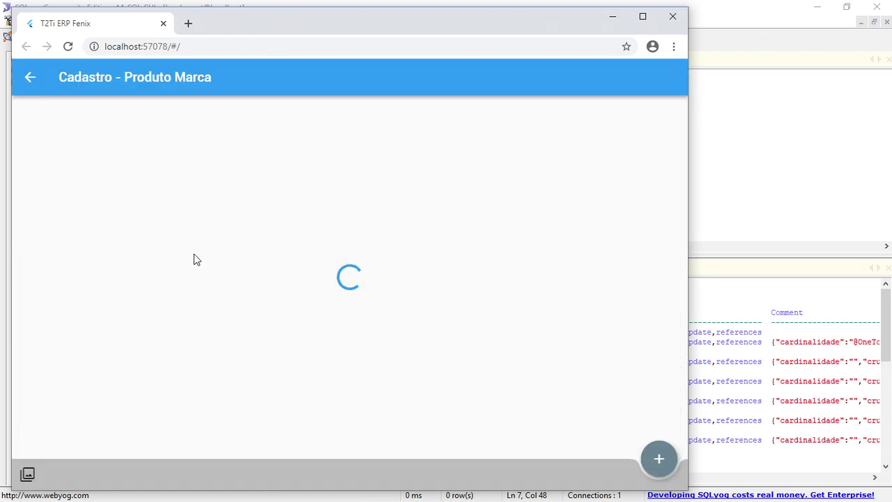
pyautogui.click(32, 78)
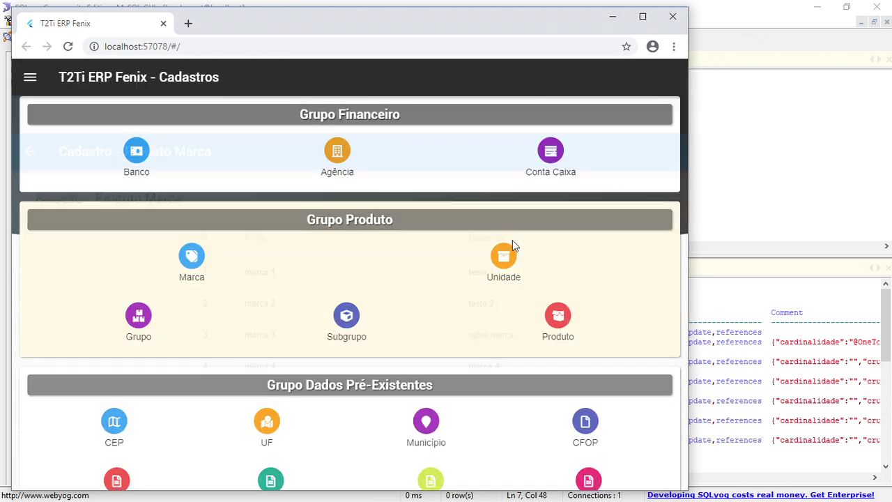
pyautogui.click(515, 253)
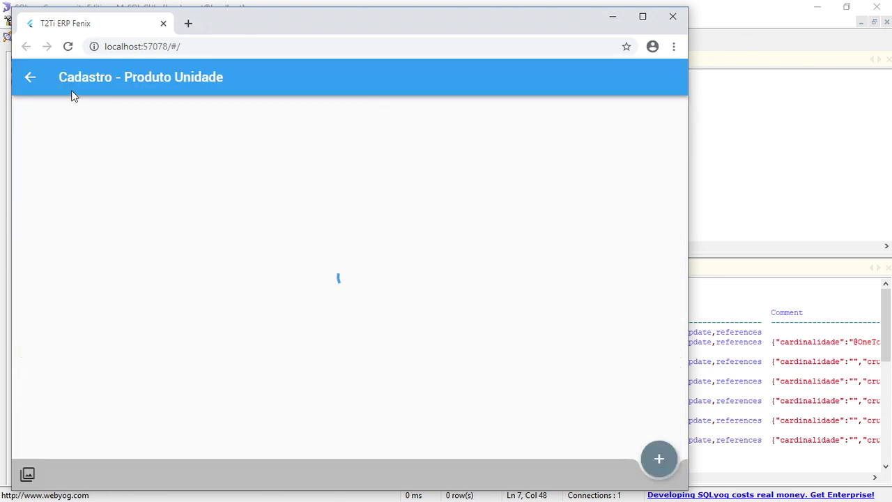
pyautogui.click(37, 78)
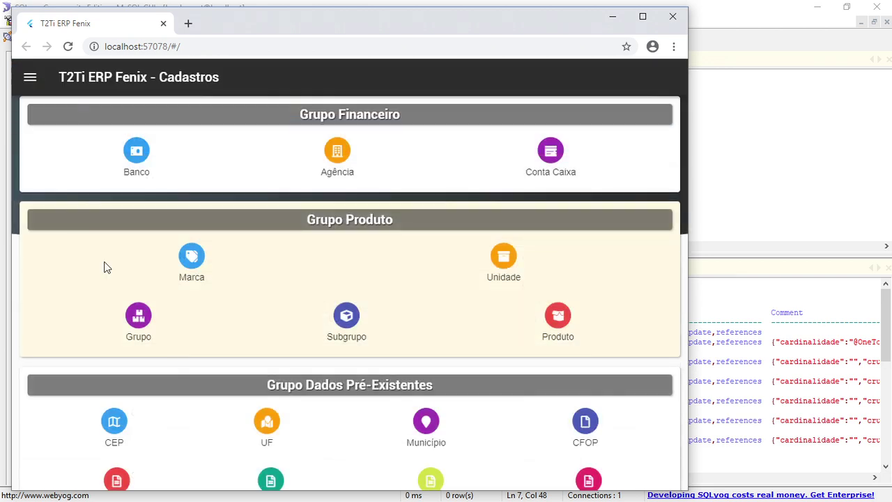
pyautogui.click(142, 321)
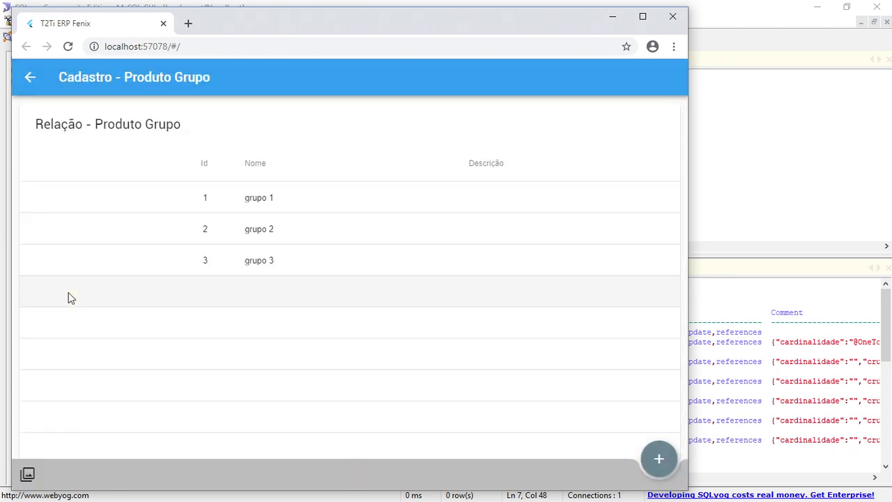
pyautogui.click(29, 78)
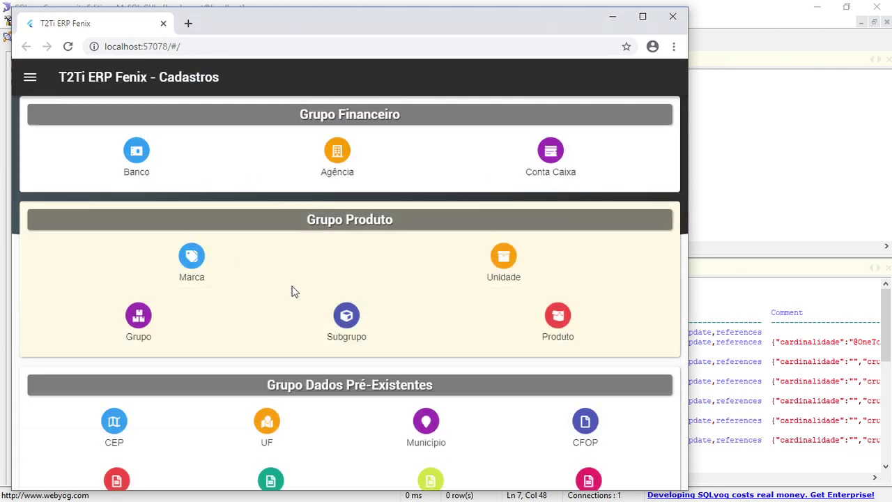
# View the Produto Subgrupo list and its blank insertion form, and return to the Cadastros page without saving
pyautogui.click(345, 319)
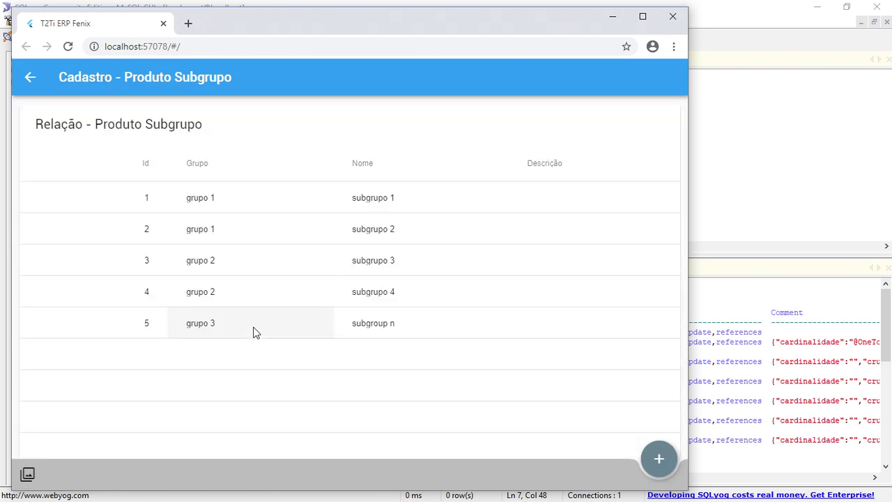
pyautogui.click(658, 456)
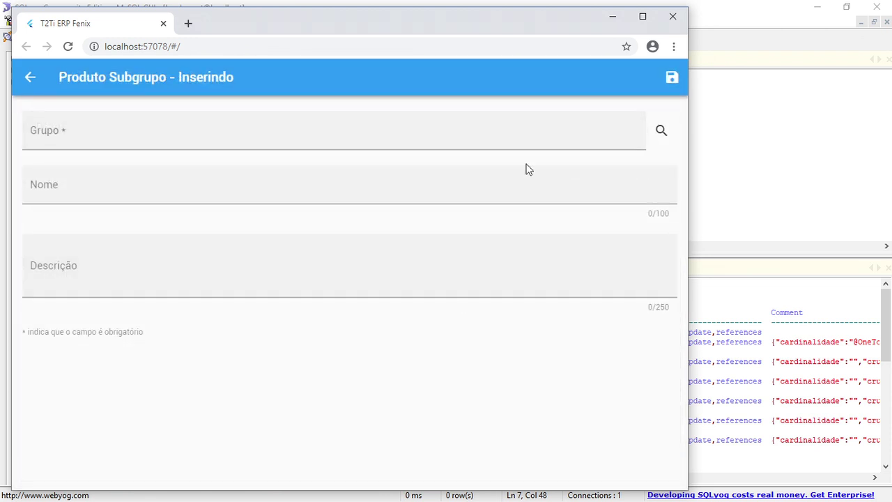
pyautogui.click(19, 76)
pyautogui.click(22, 76)
# View the Município list and the details of EPITACIOLÂNDIA, and return to the Cadastros page
pyautogui.scroll(-2, 357, 233)
pyautogui.scroll(-1, 356, 232)
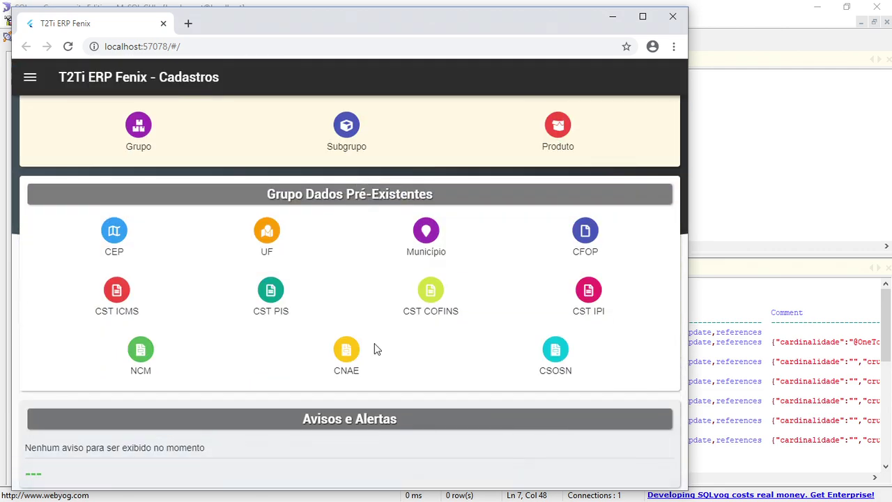
pyautogui.click(411, 229)
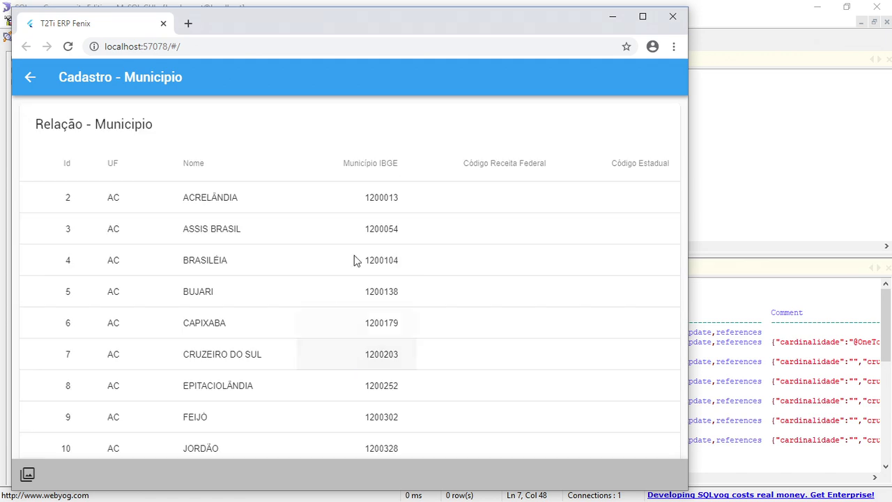
pyautogui.scroll(-2, 352, 342)
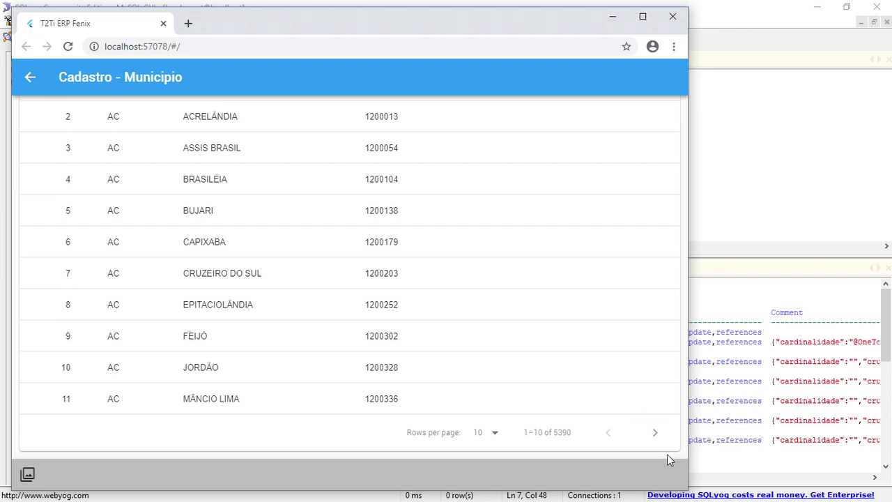
pyautogui.click(350, 303)
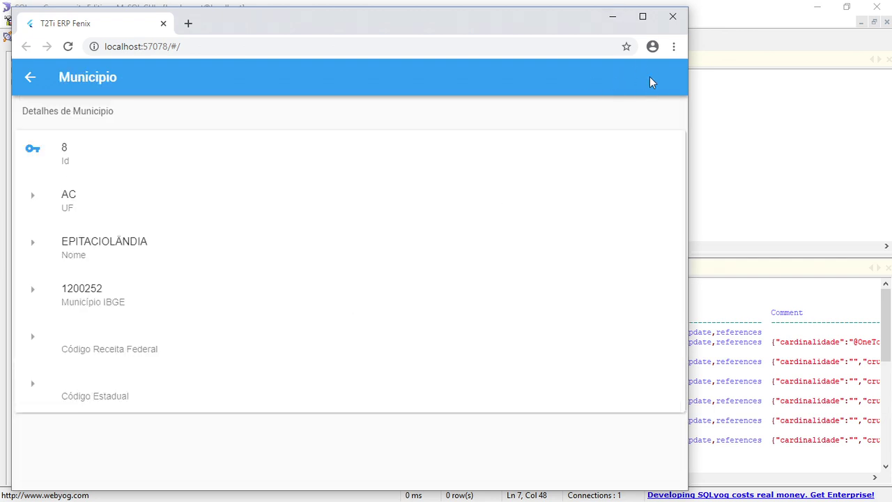
pyautogui.click(29, 79)
pyautogui.click(30, 79)
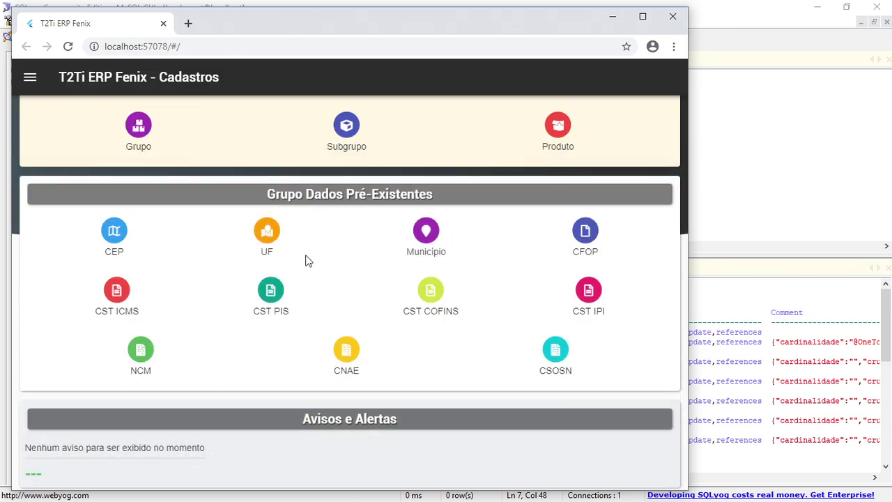
# Examine the CFOP list across its full width and view the details of the record with Código 1118
pyautogui.click(584, 235)
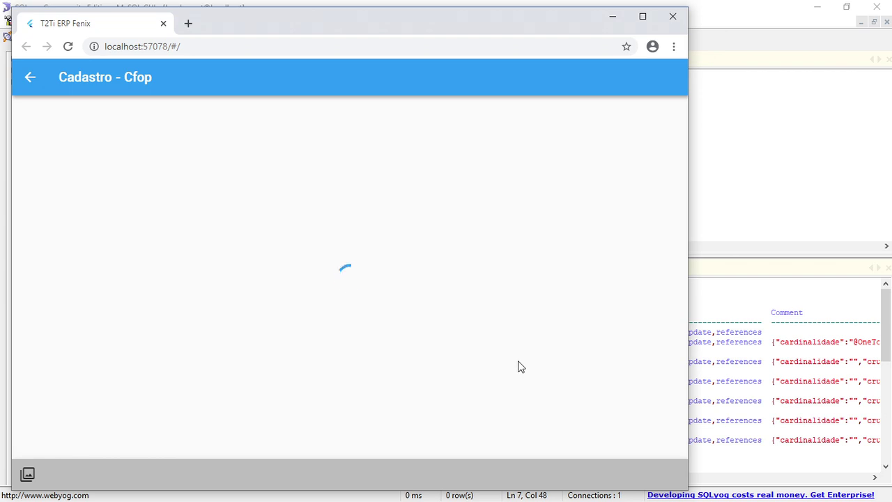
pyautogui.scroll(-3, 533, 265)
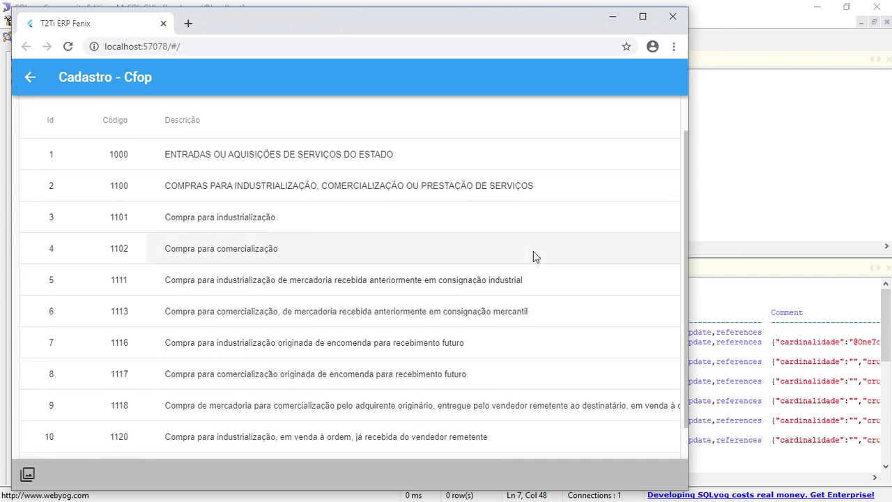
pyautogui.hscroll(10, 553, 376)
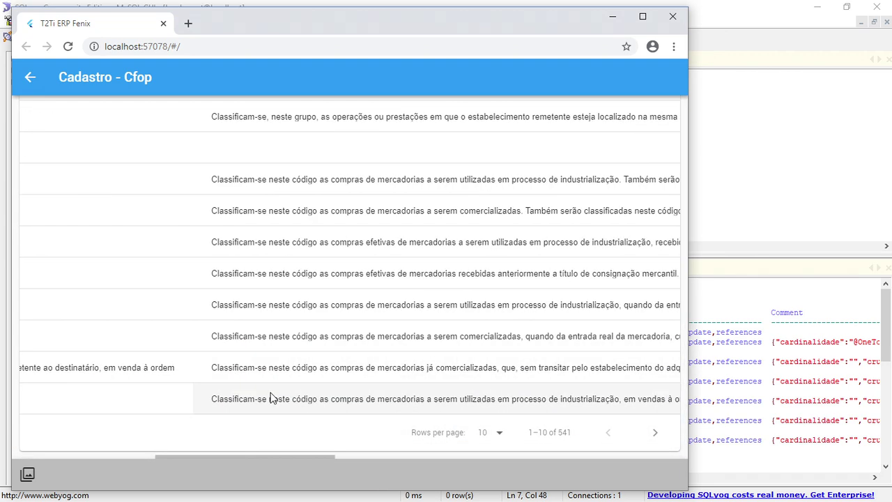
pyautogui.hscroll(10, 277, 396)
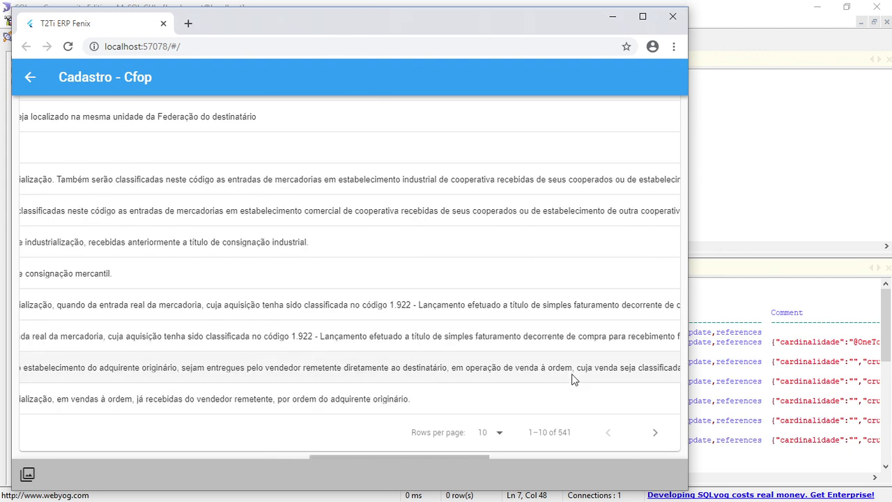
pyautogui.moveTo(521, 379); pyautogui.dragTo(233, 373)
pyautogui.moveTo(516, 369); pyautogui.dragTo(558, 380)
pyautogui.click(454, 363)
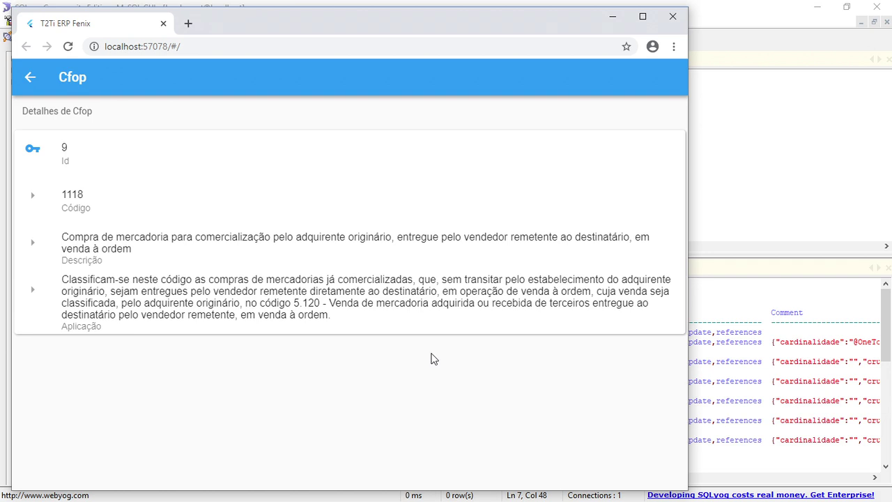
pyautogui.click(30, 77)
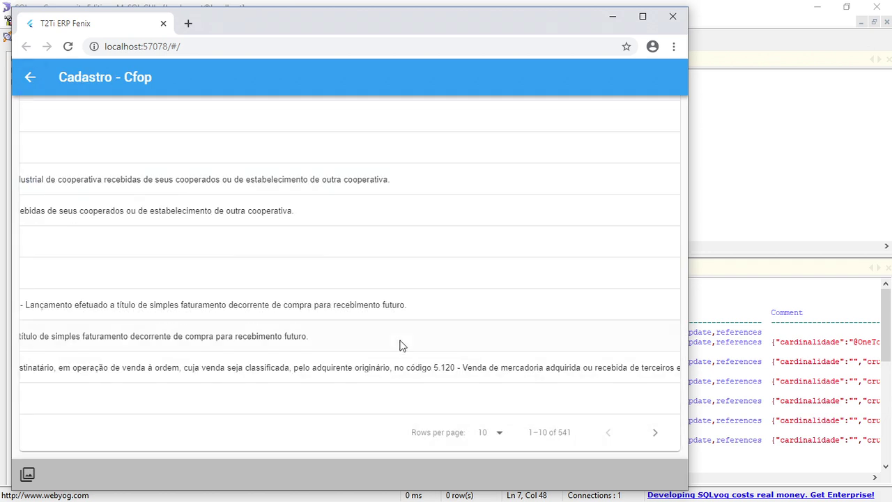
pyautogui.click(289, 369)
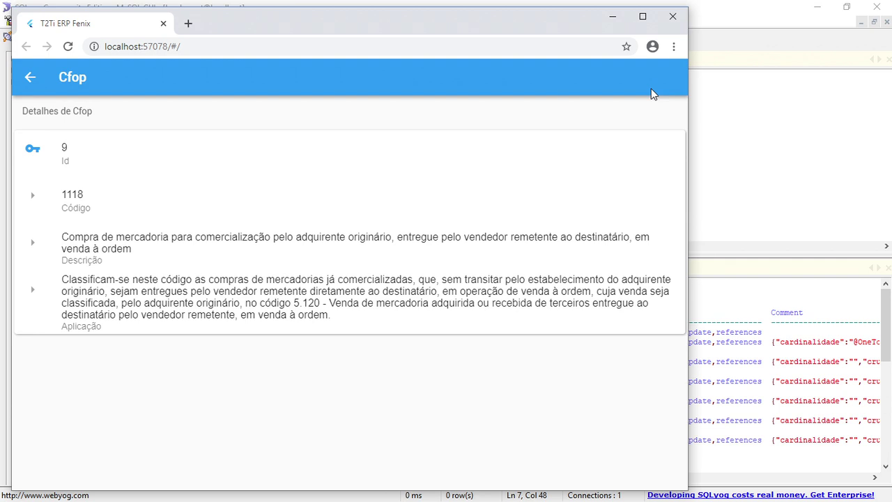
# Return from the CFOP record to the Cadastros page and view the NCM list down to its pagination row
pyautogui.click(23, 80)
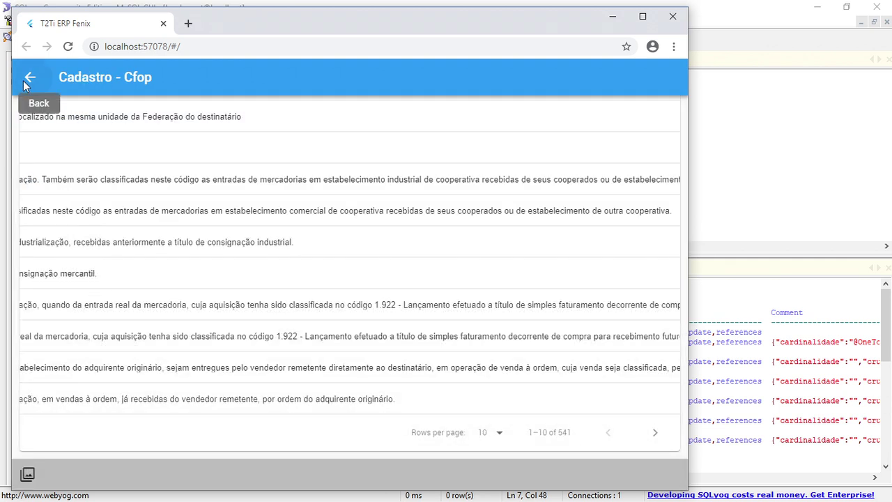
pyautogui.click(28, 79)
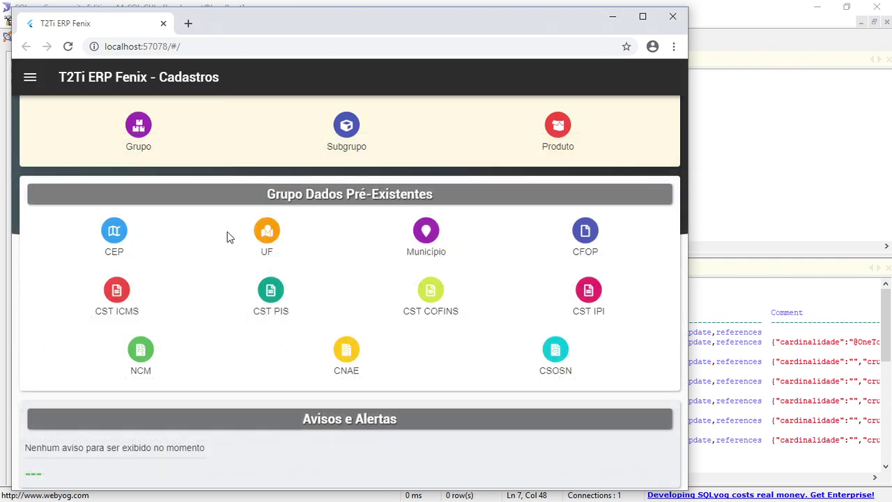
pyautogui.click(160, 346)
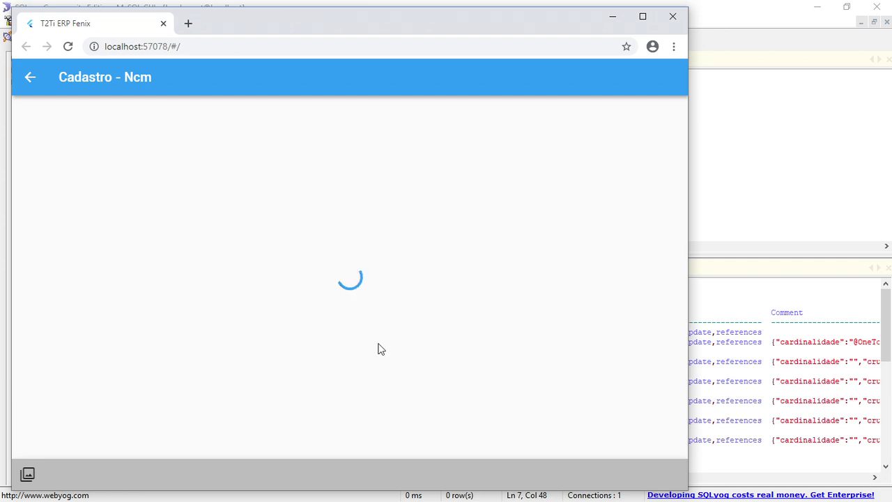
pyautogui.scroll(-2, 486, 382)
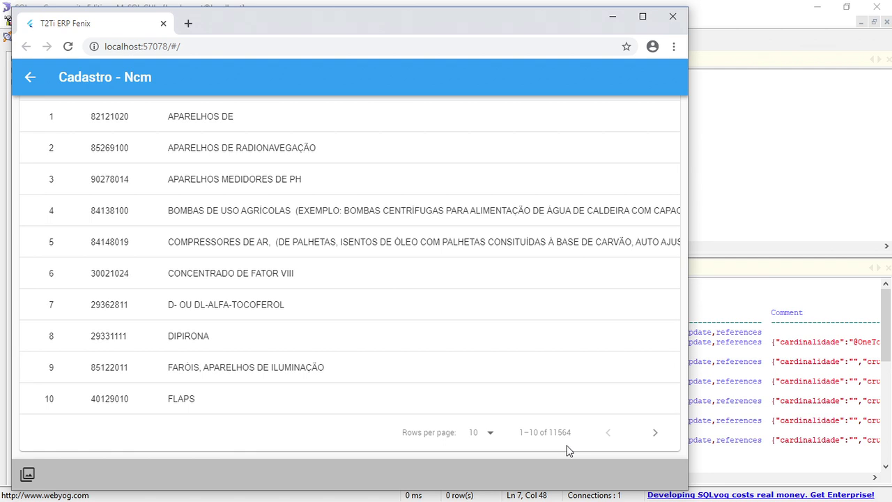
# Switch to the Trello board, read the Filtro Inicial card in A Fazer (To-do), close it, and switch back to the NCM list
pyautogui.hotkey('alt', 'Tab')
pyautogui.hotkey('alt', 'Tab')
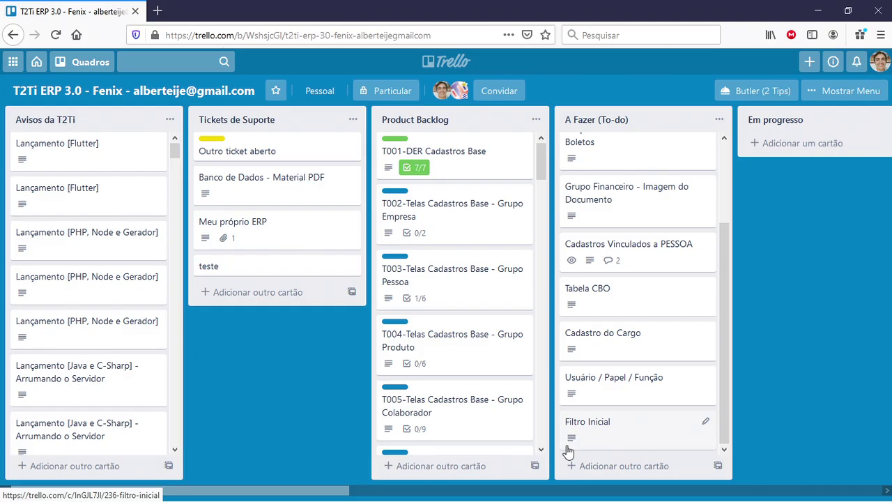
pyautogui.click(607, 430)
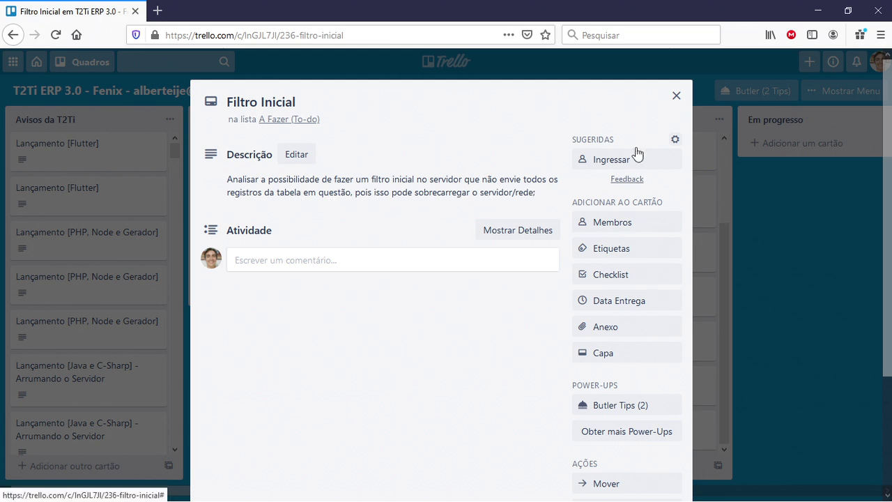
pyautogui.click(676, 96)
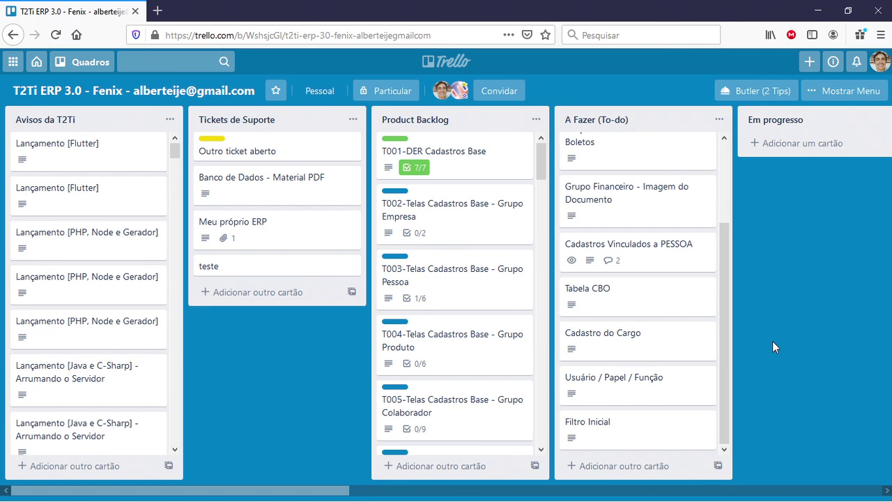
pyautogui.hotkey('alt', 'Tab')
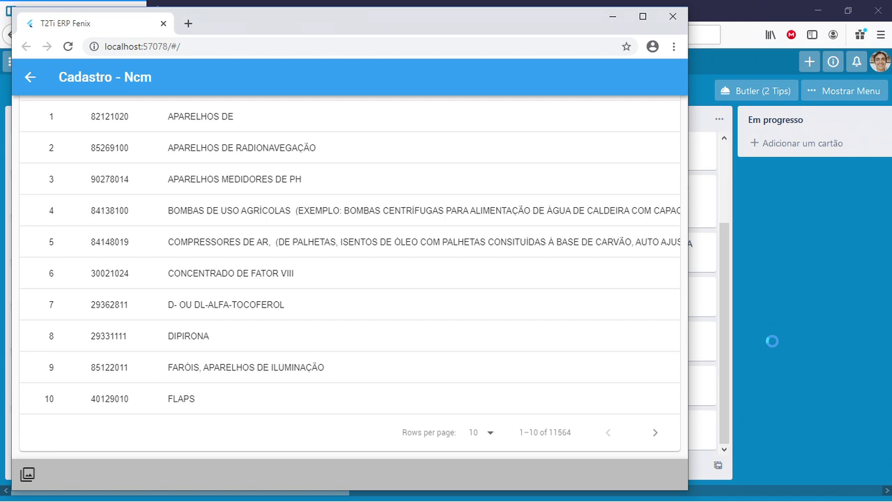
pyautogui.click(781, 335)
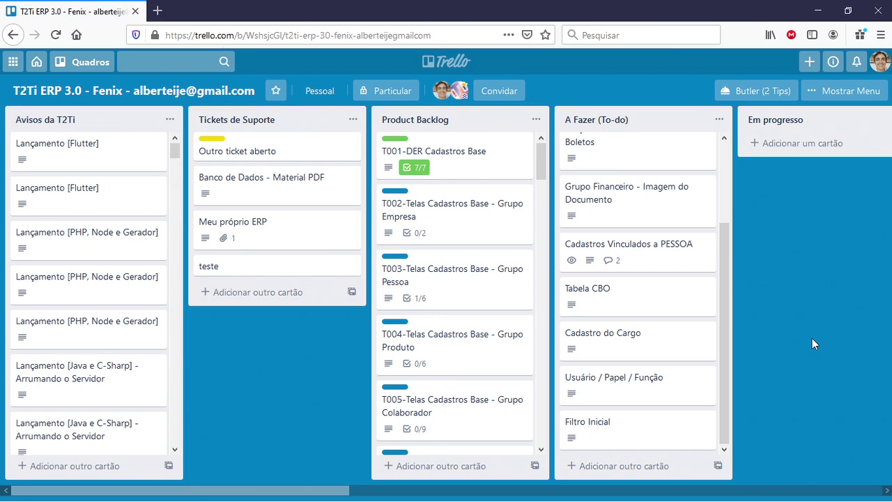
pyautogui.hotkey('alt', 'Tab')
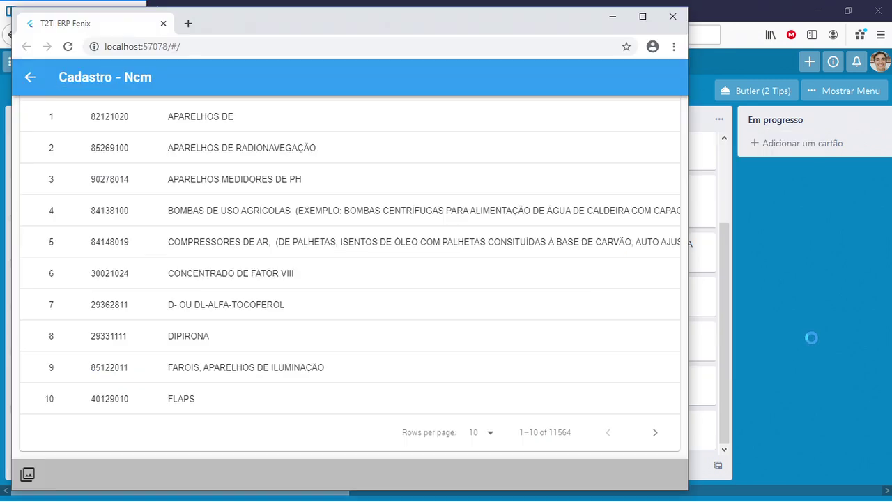
# Return to the Cadastros page and look over its registration groups up to Grupo Pessoa, checking them against the Trello board
pyautogui.click(30, 78)
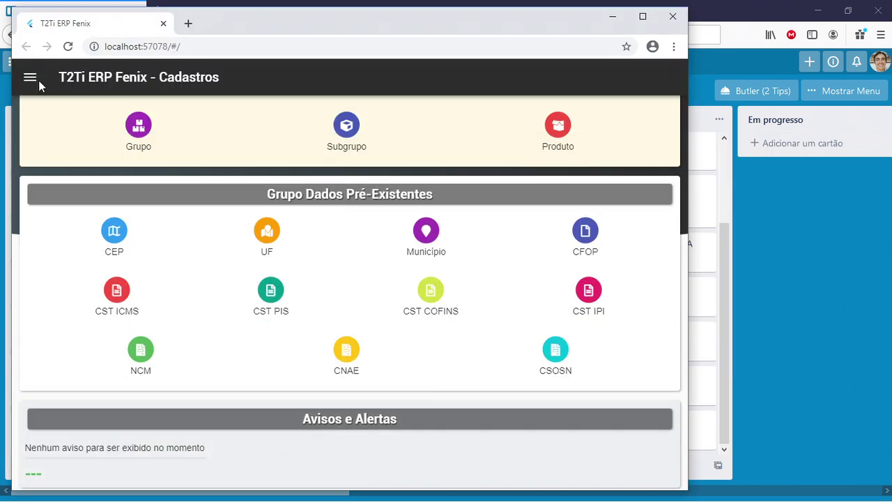
pyautogui.scroll(3, 360, 339)
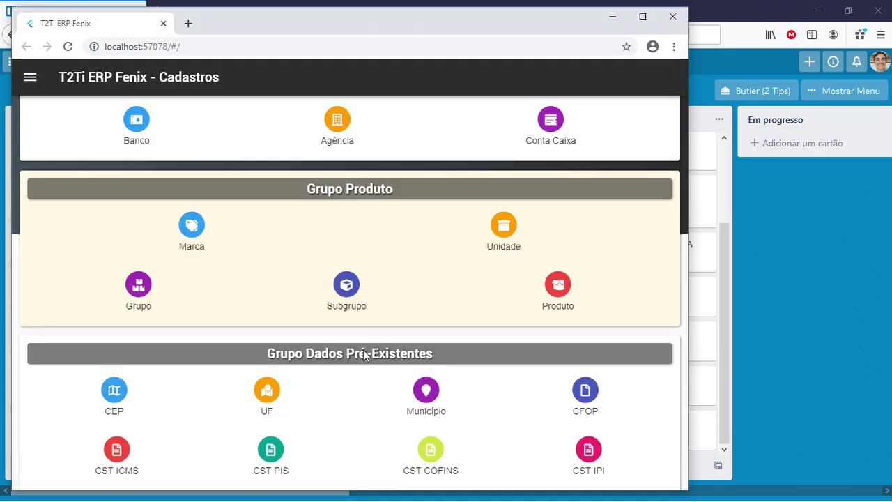
pyautogui.scroll(3, 376, 151)
pyautogui.scroll(2, 380, 335)
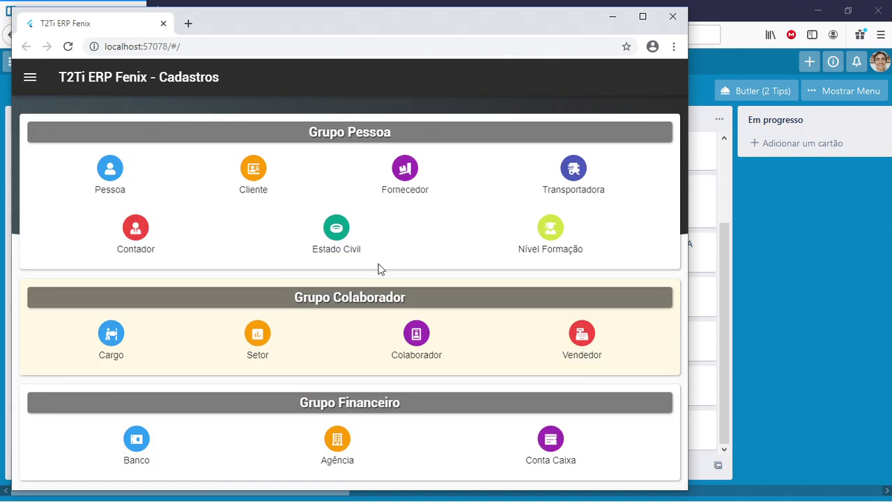
pyautogui.scroll(1, 380, 293)
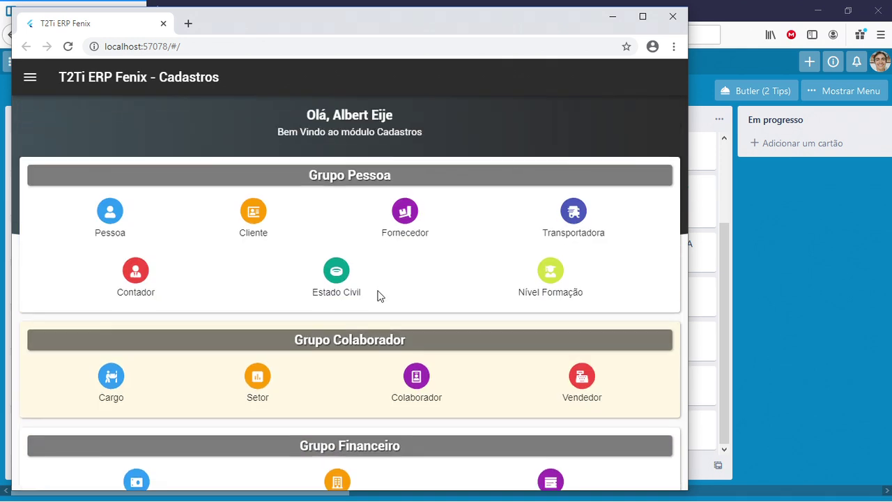
pyautogui.hotkey('alt', 'Tab')
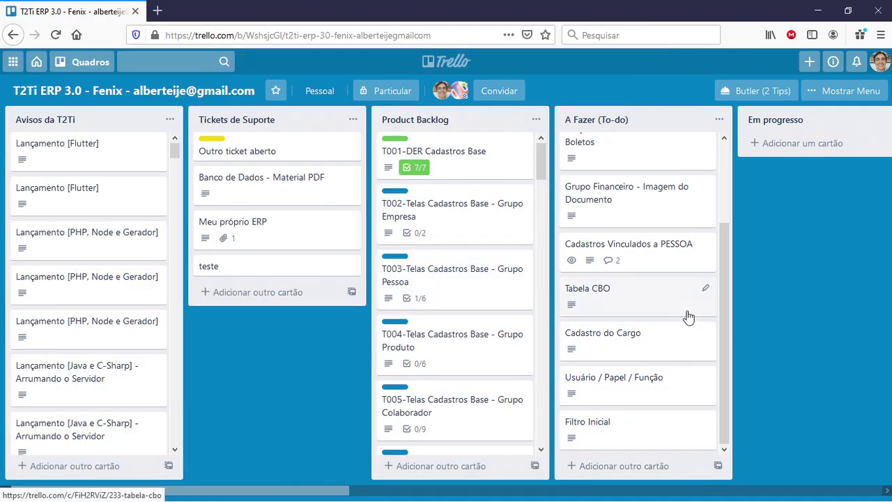
pyautogui.hotkey('alt', 'Tab')
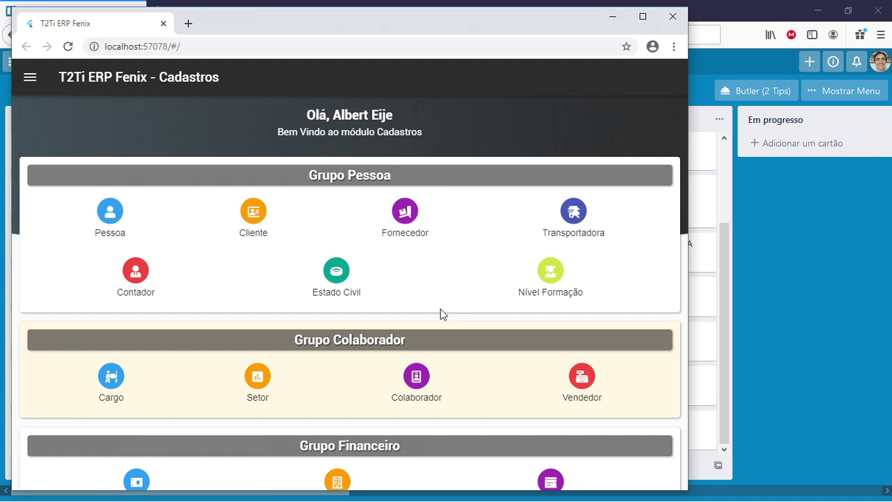